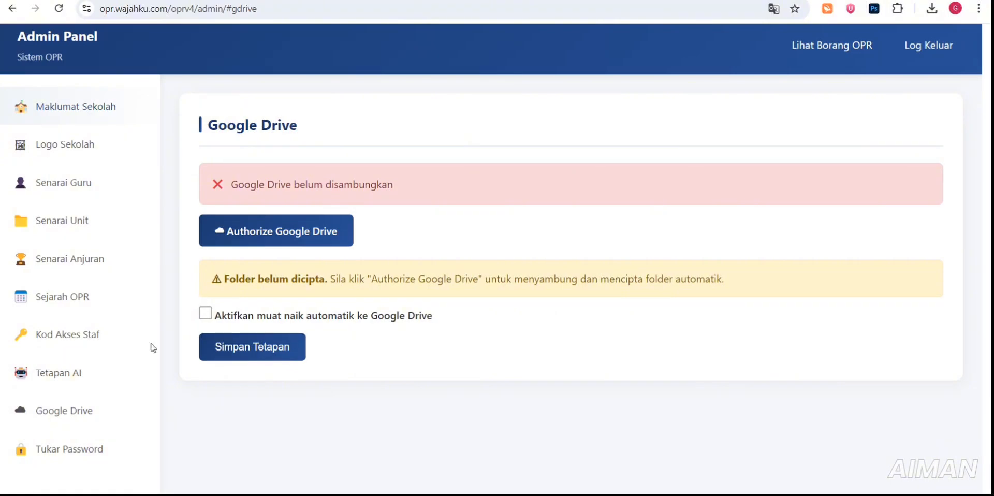
Step: Open the Google Drive settings, and bring up the preview of the first 1 Murid 1 Sukan report in the OPR form's history
click(122, 418)
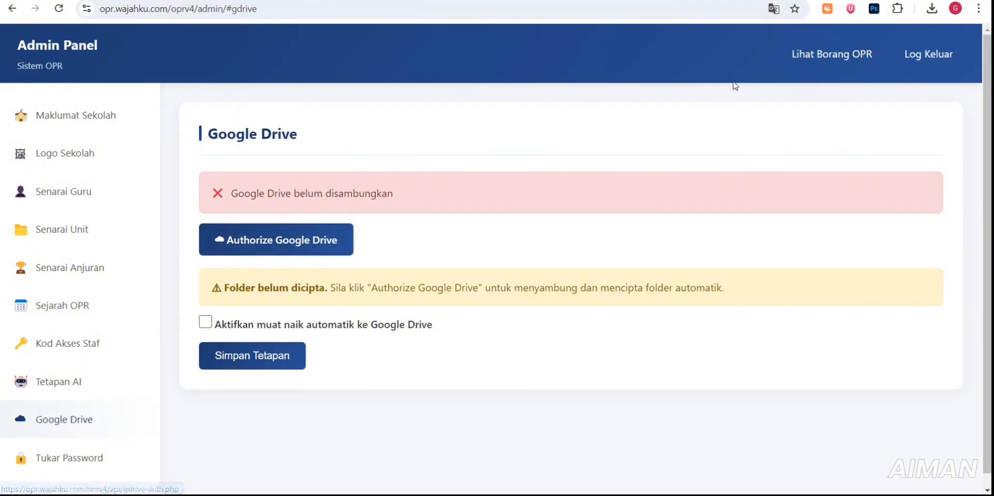
click(793, 60)
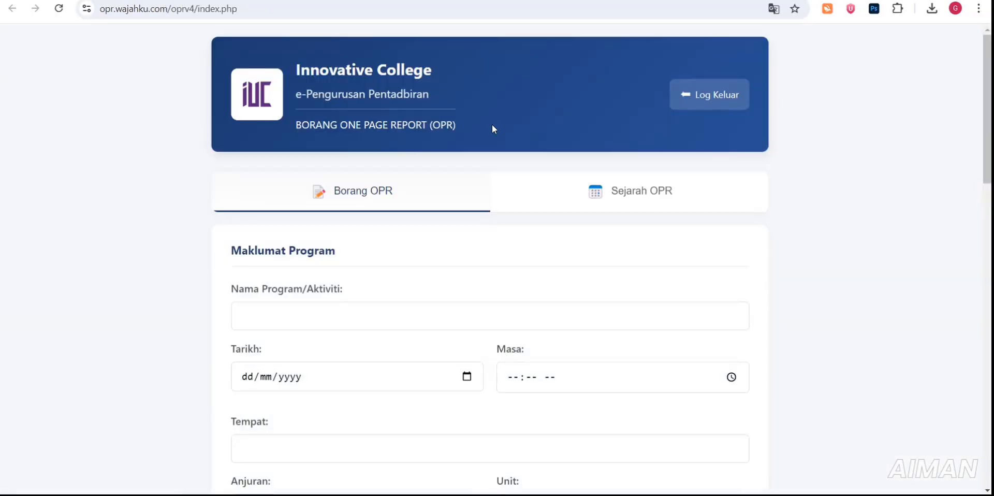
click(610, 207)
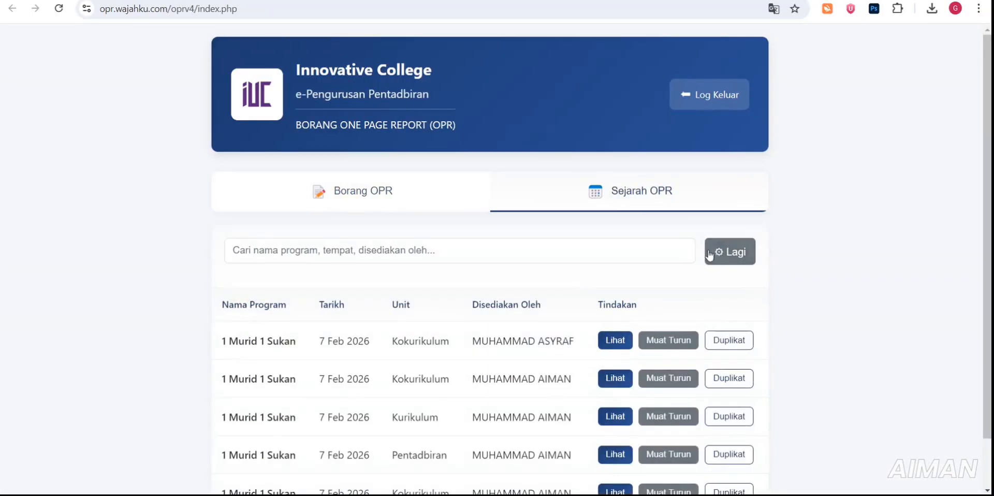
click(685, 338)
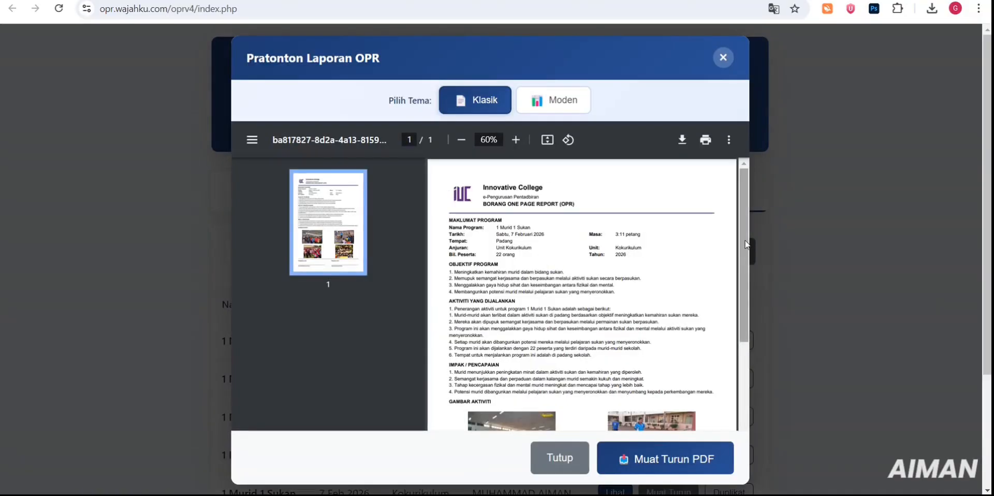
Step: Review the report preview in the Klasik and Moden themes and close the preview
drag(744, 244, 464, 158)
click(543, 113)
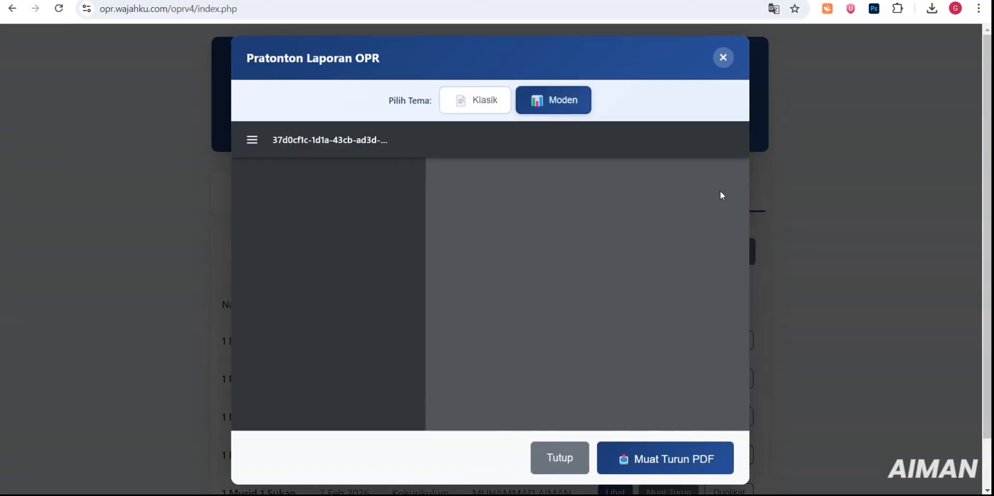
mouse_move(741, 194)
mouse_down()
mouse_move(742, 304)
mouse_move(738, 168)
mouse_up()
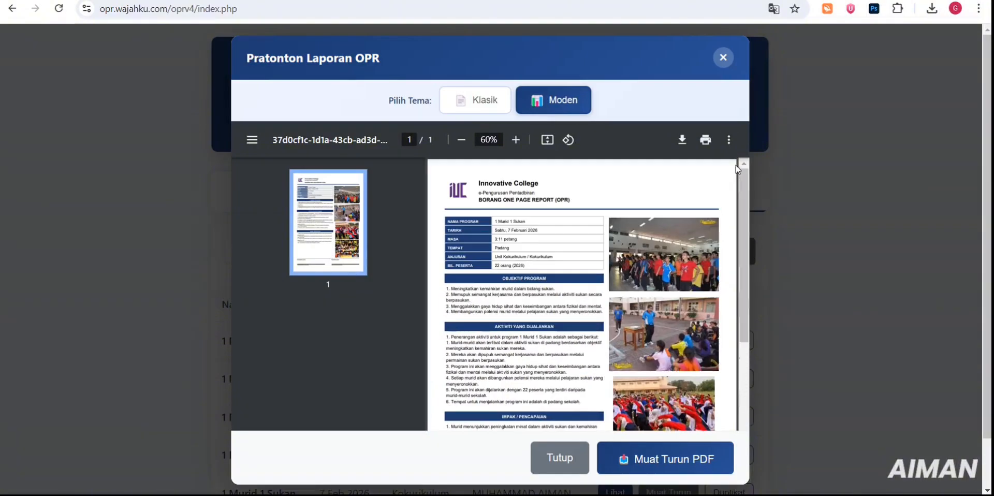
click(724, 57)
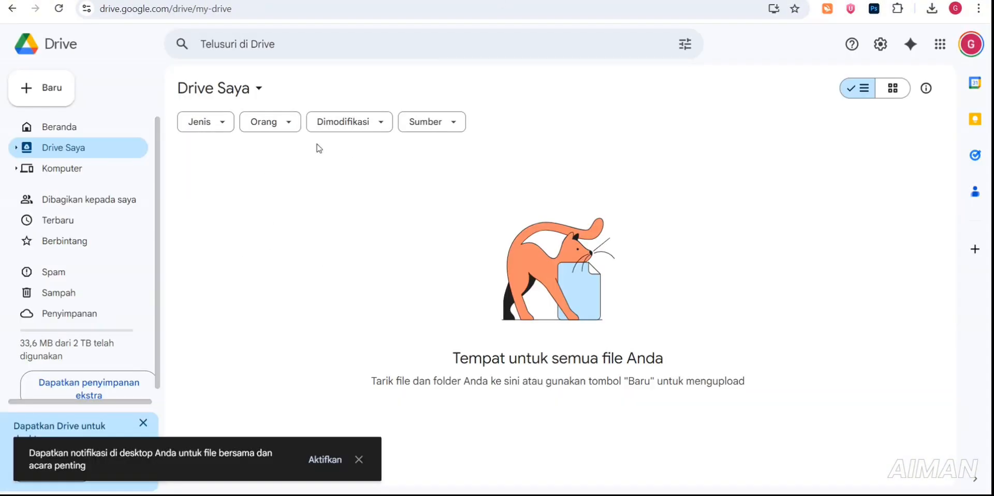
Step: Start the Google Drive authorization from the admin panel and choose the school's Google account
click(58, 8)
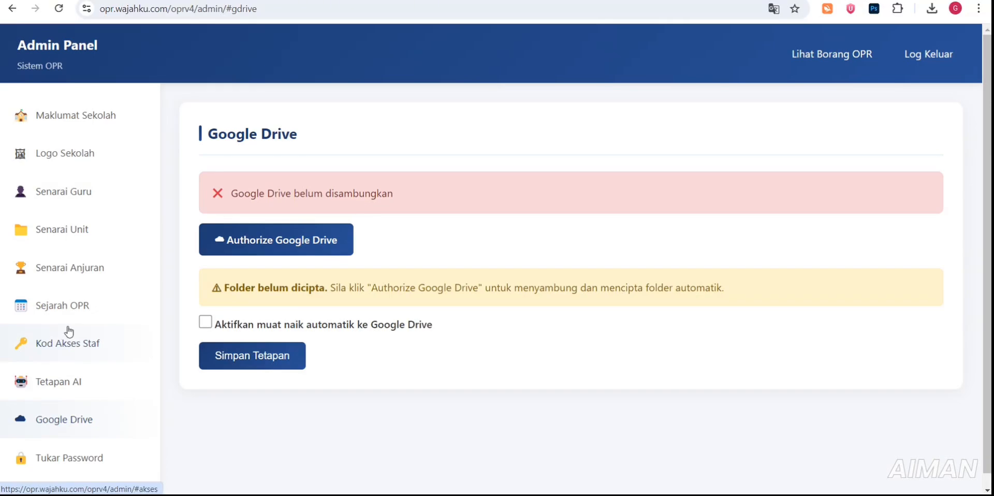
click(262, 234)
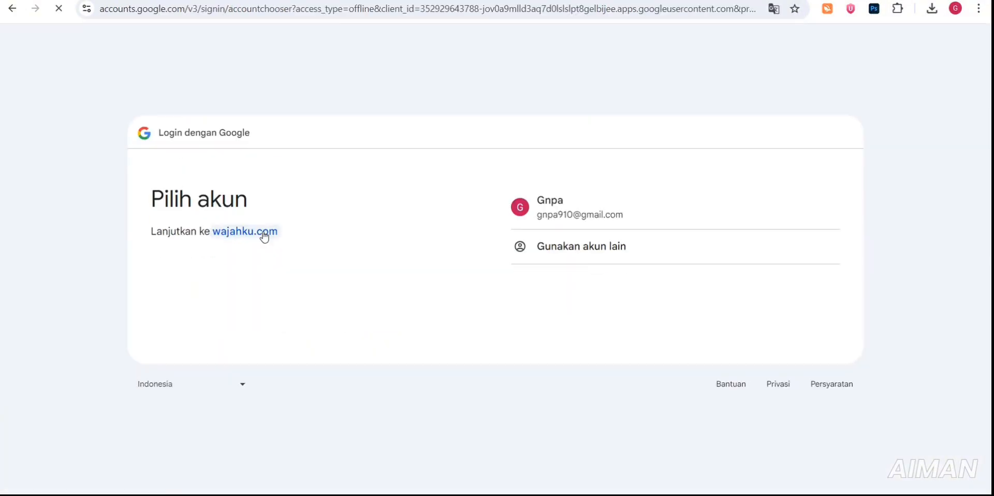
click(521, 203)
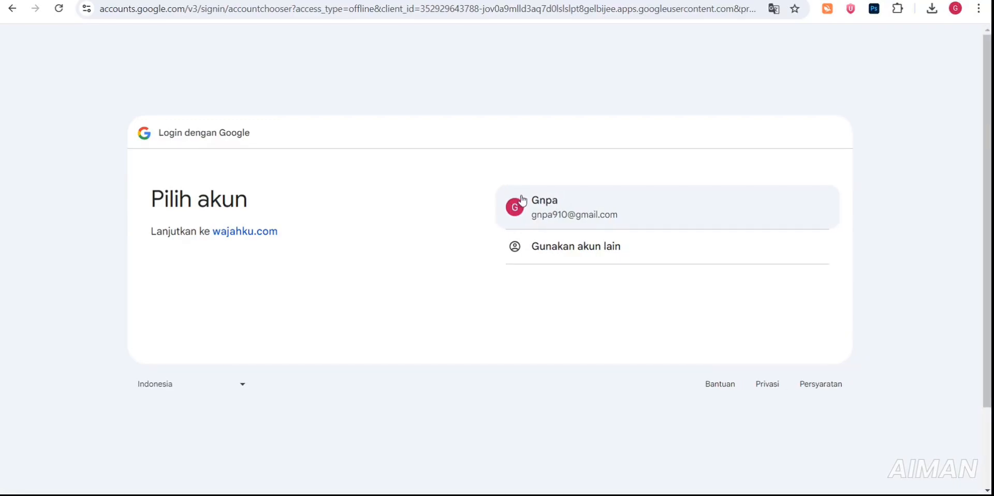
click(546, 208)
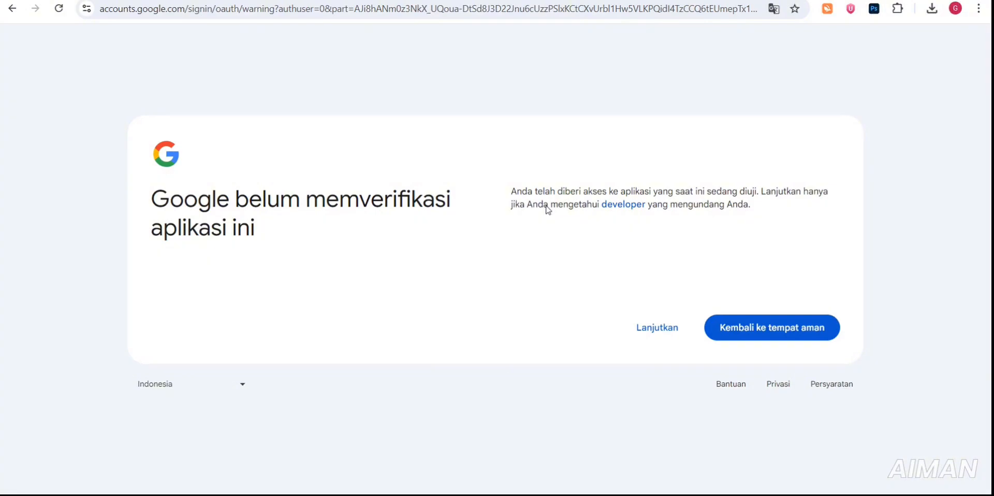
Step: Continue past Google's unverified-app notice and approve signing in to wajahku.com
drag(150, 201, 423, 230)
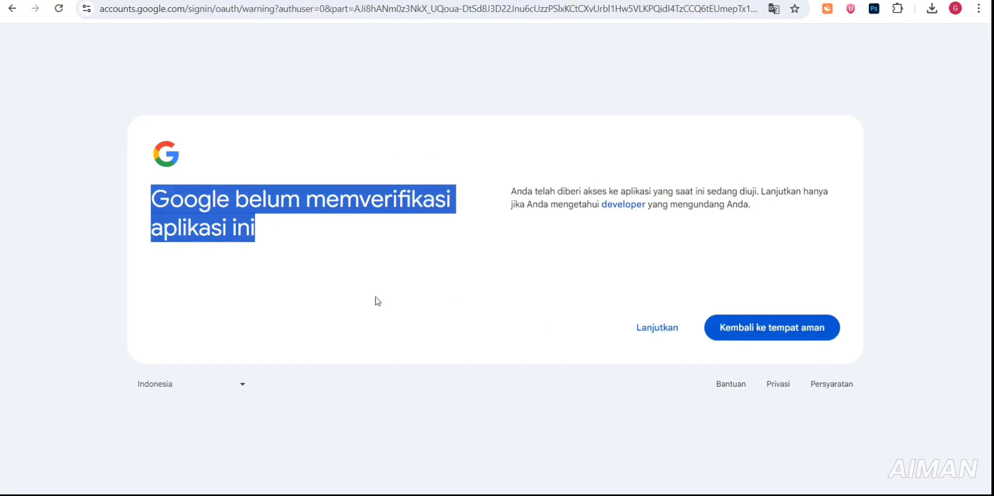
click(644, 338)
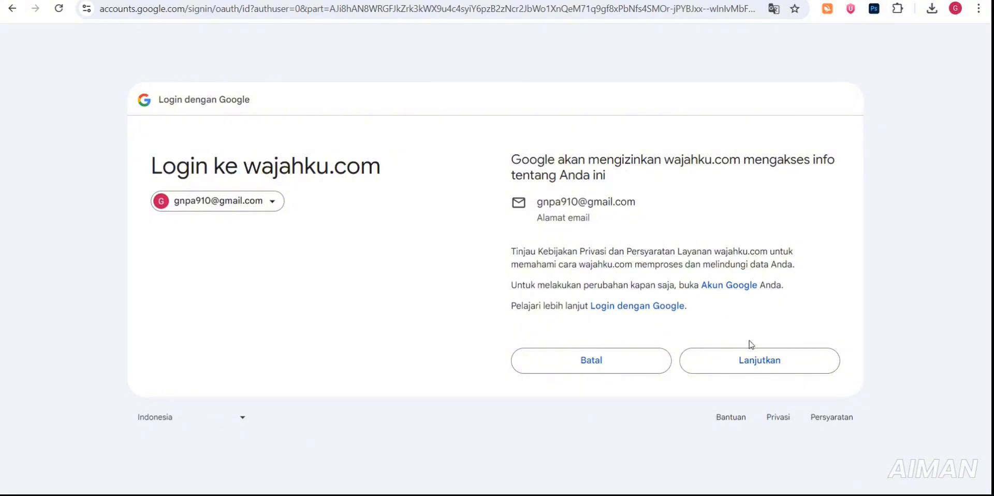
click(749, 355)
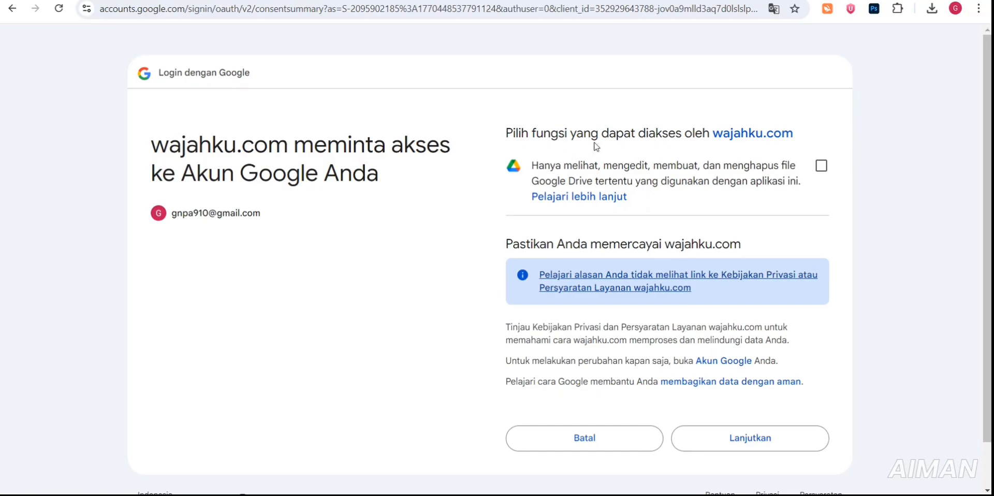
Step: Grant wajahku.com access to its specific Google Drive files and continue to finish the authorization
click(820, 166)
drag(714, 129, 802, 128)
click(793, 109)
click(725, 441)
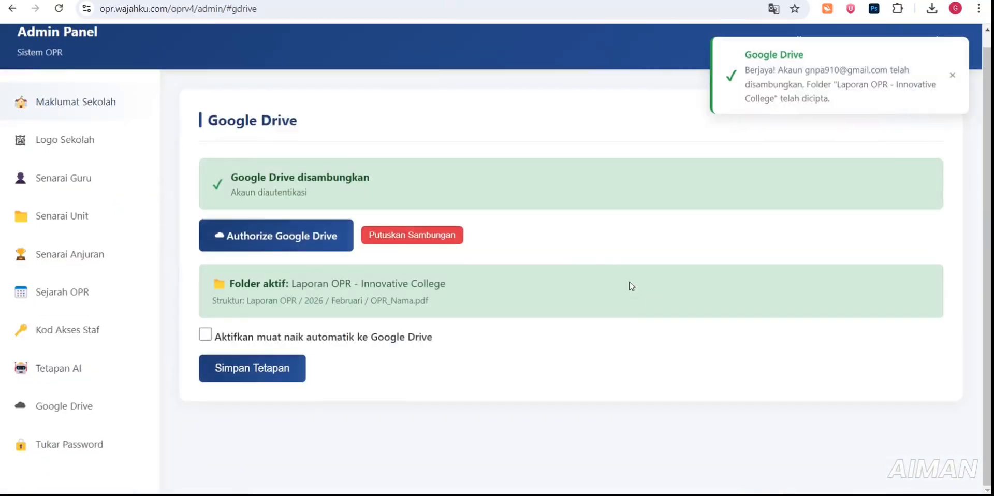
Step: Read the Google Drive connection status and the active folder name in the admin panel
drag(218, 180, 402, 189)
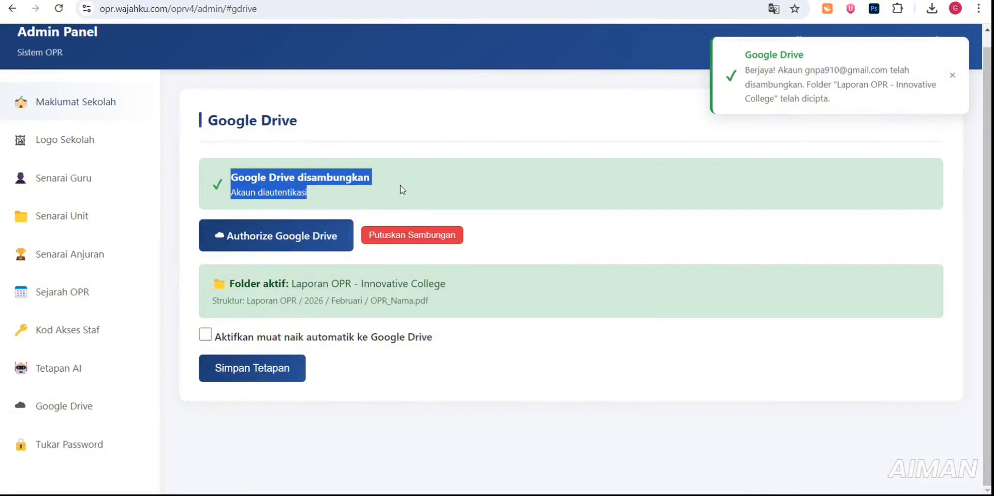
drag(776, 70, 831, 99)
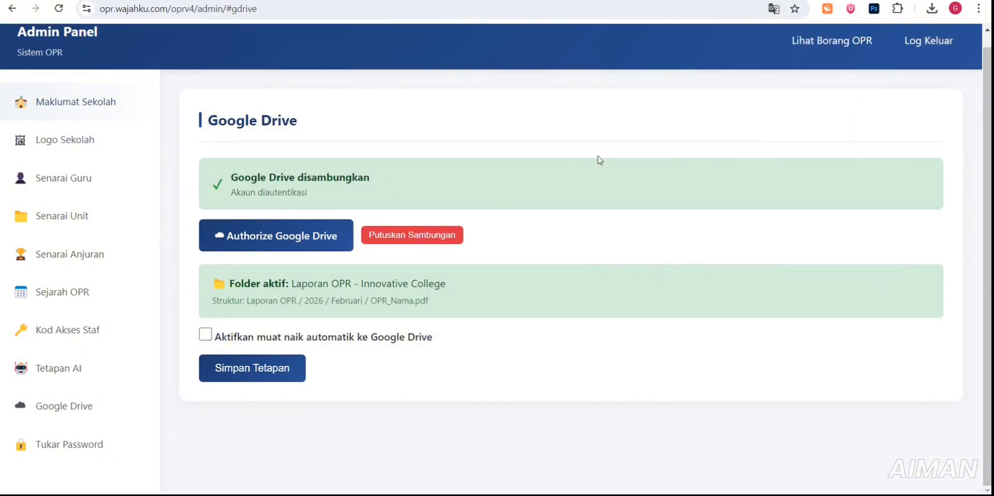
drag(236, 286, 450, 289)
click(297, 285)
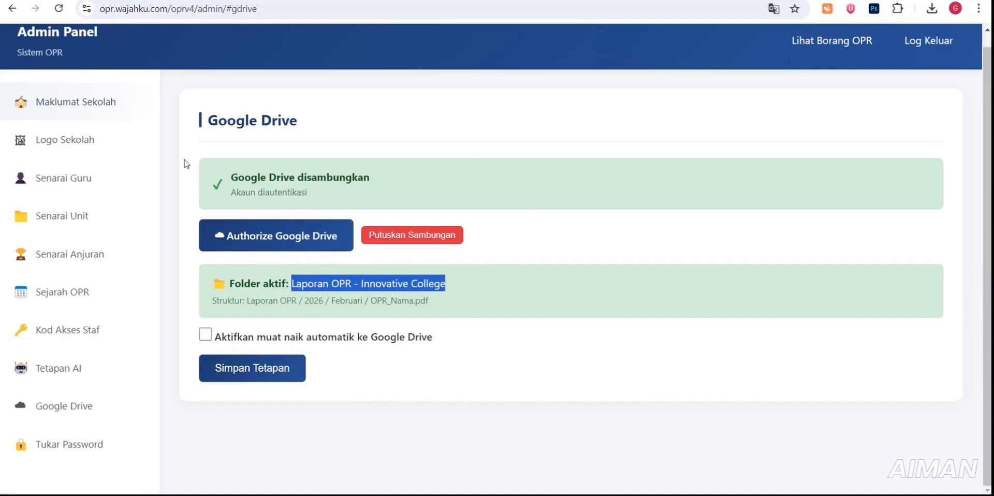
Step: Check the Laporan OPR - Innovative College folder in Google Drive and go back to Drive Saya
click(826, 57)
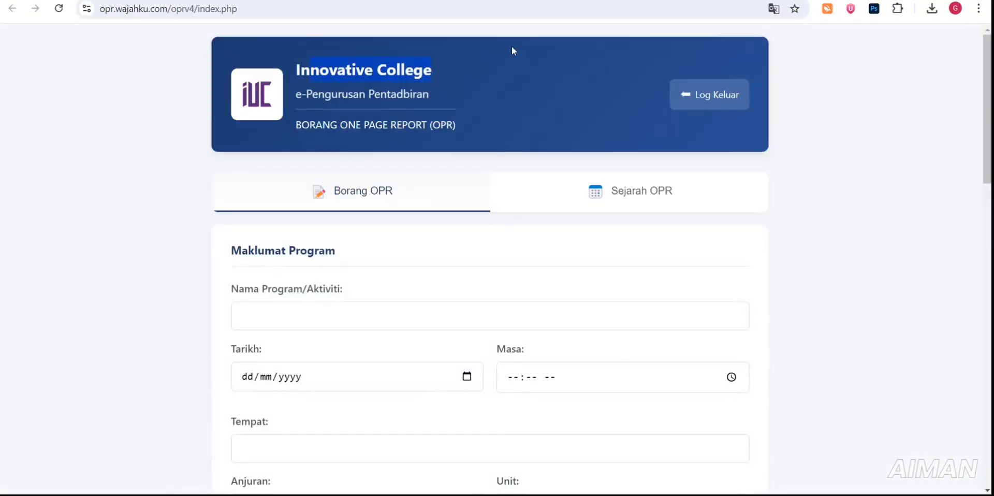
key(ctrl+shift+Tab)
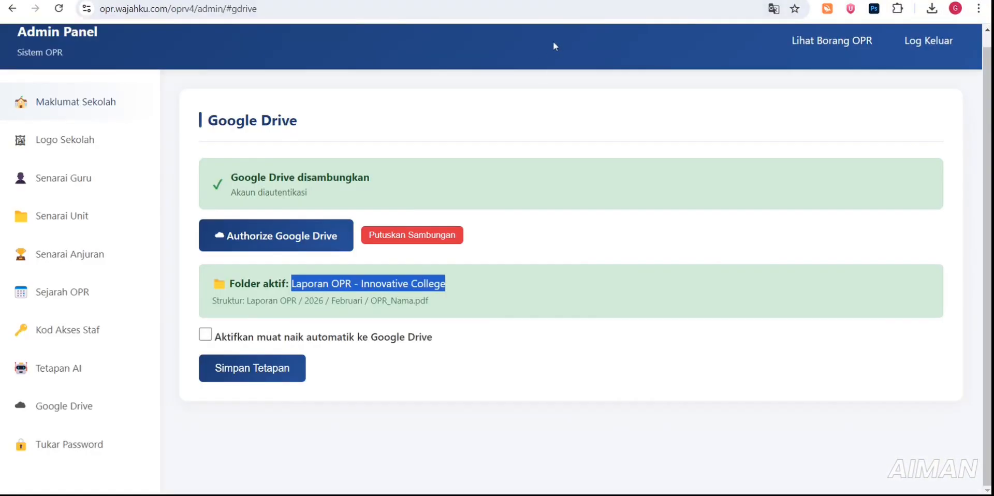
key(ctrl+Tab)
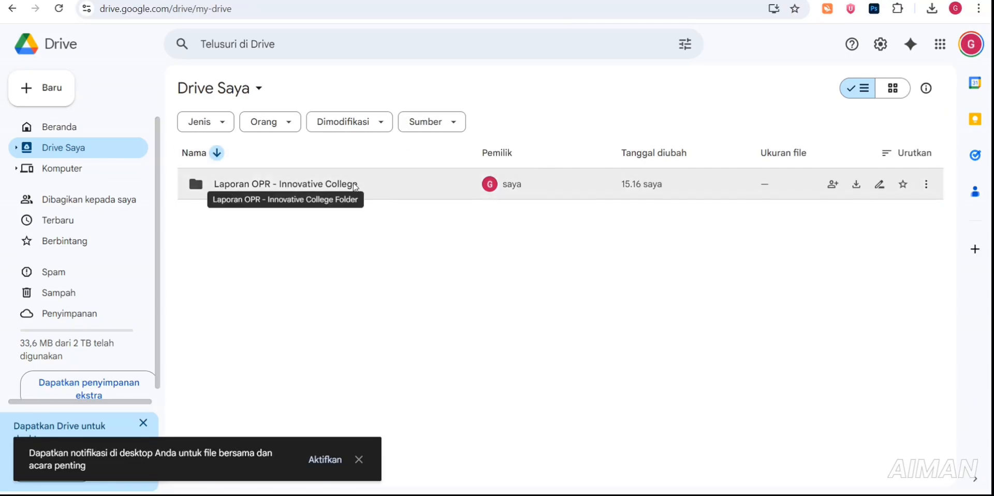
double_click(353, 184)
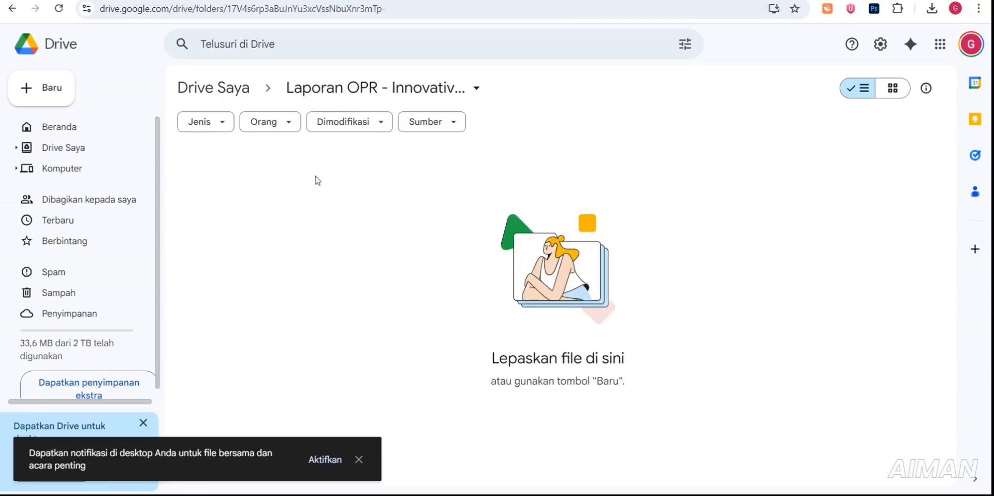
click(214, 88)
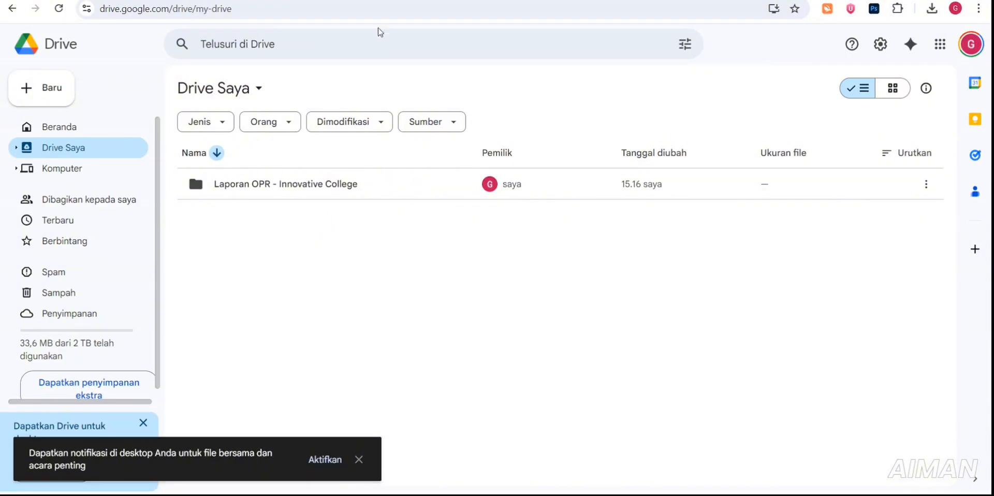
Step: Enable automatic upload to Google Drive in the admin panel and save the settings
key(ctrl+Tab)
click(387, 378)
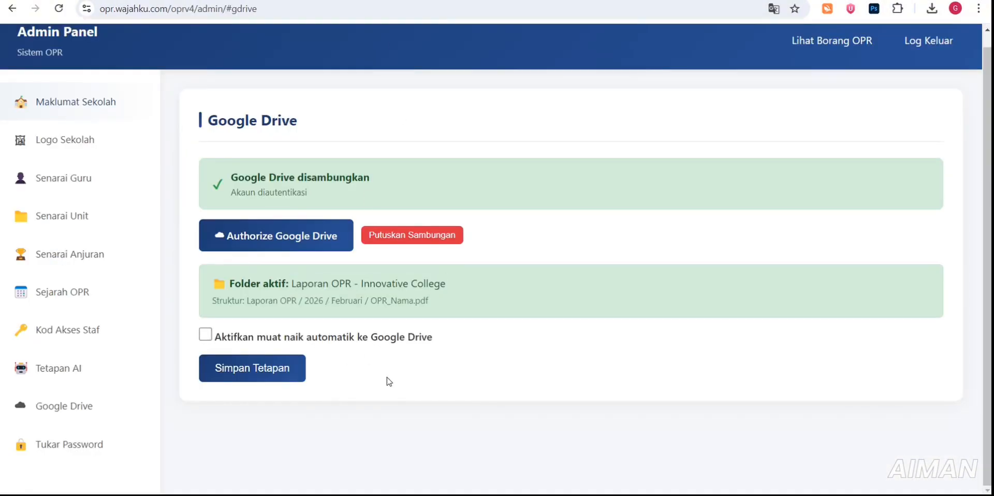
click(212, 341)
click(270, 363)
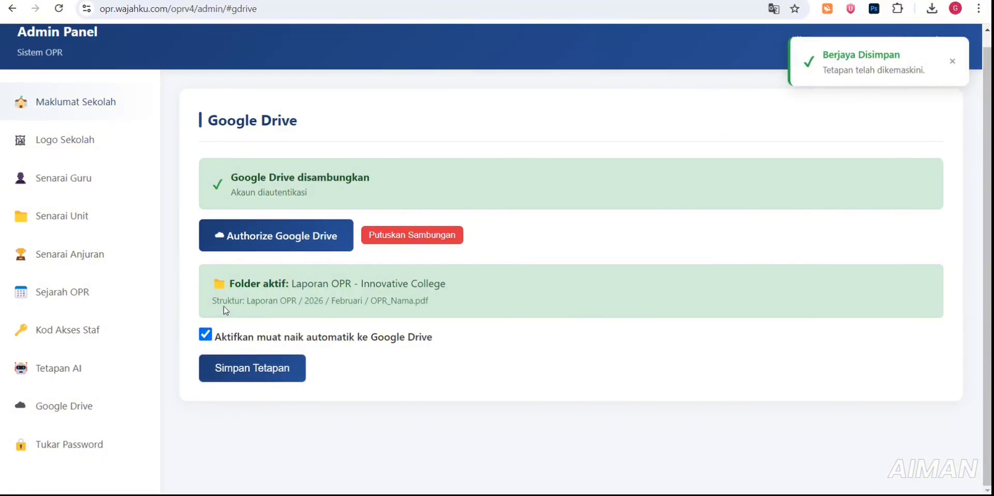
Step: Examine the report folder structure by year, month and file name, comparing it with the report folder in Google Drive
drag(222, 302, 441, 301)
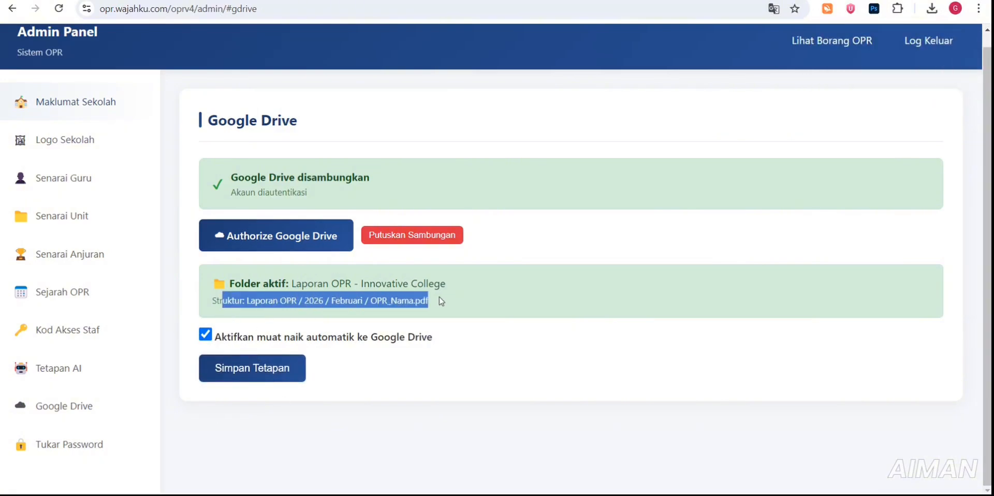
click(417, 304)
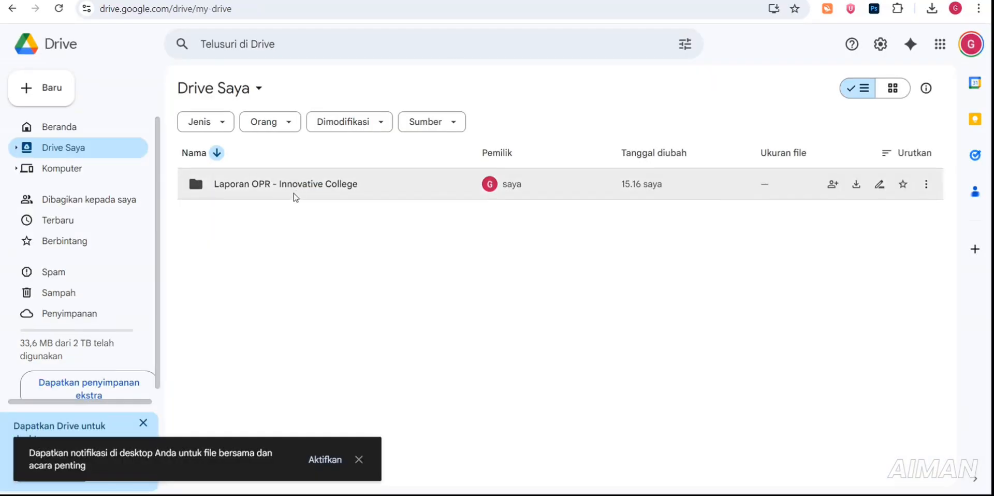
double_click(295, 196)
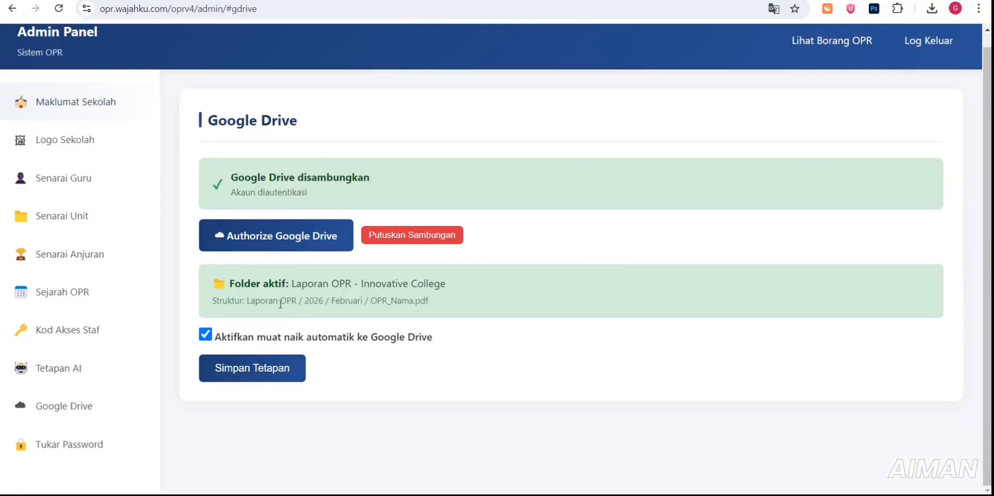
double_click(312, 301)
double_click(347, 300)
click(374, 320)
drag(371, 303, 432, 304)
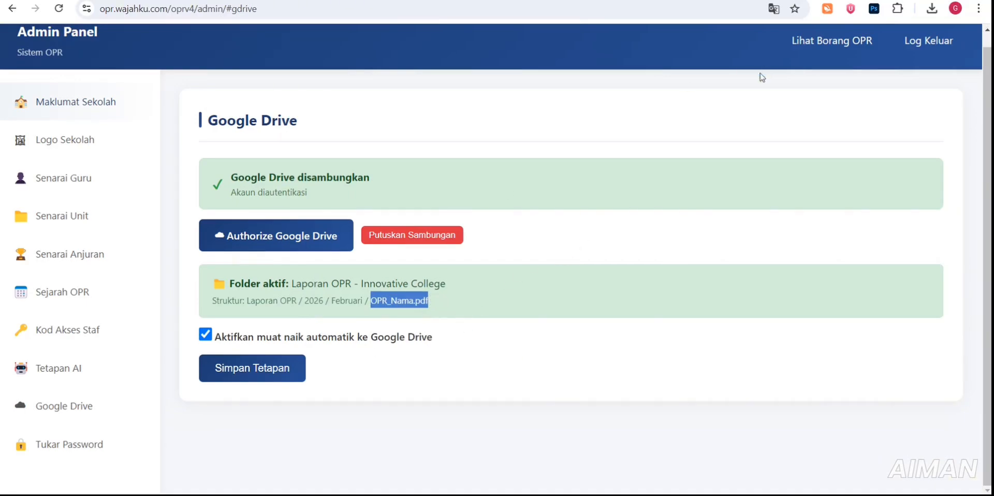
Step: Open the OPR report form from the admin panel and go to the Maklumat Program section
click(58, 8)
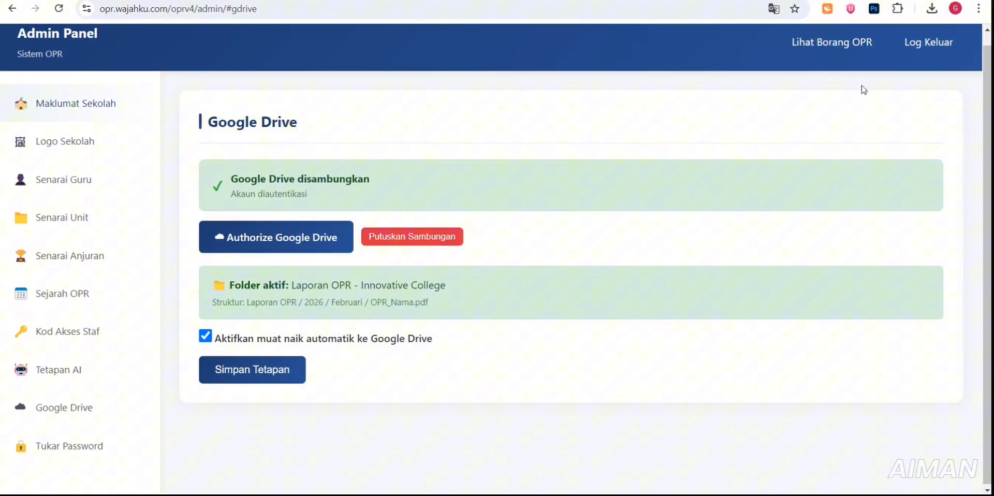
click(822, 49)
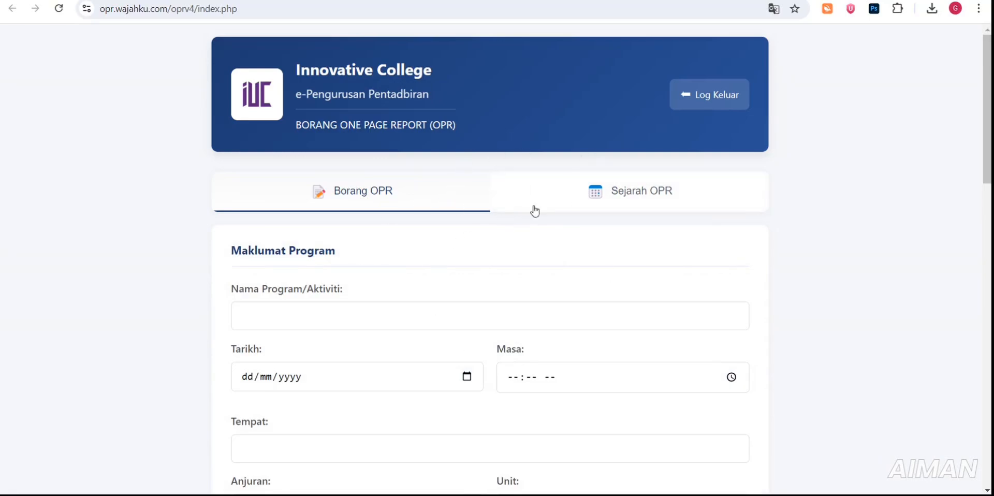
scroll(979, 158, down, 2)
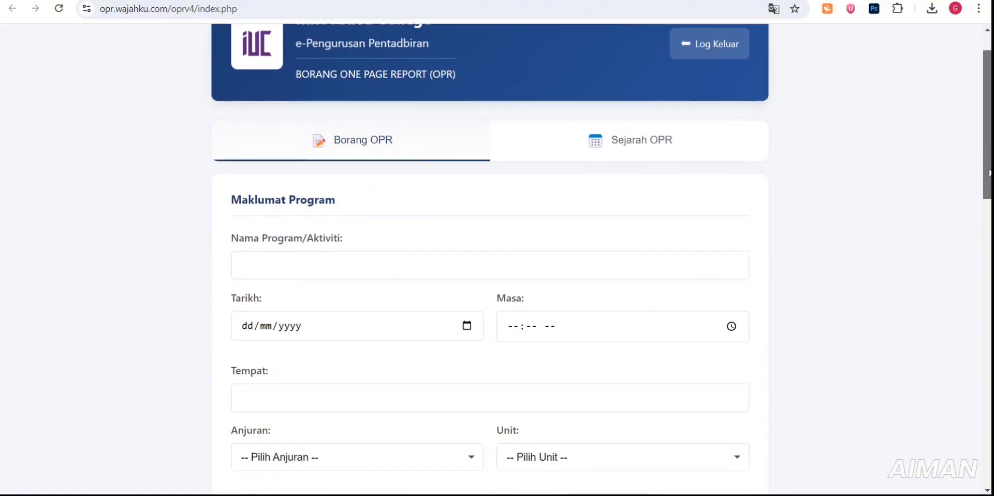
right_click(880, 199)
click(883, 197)
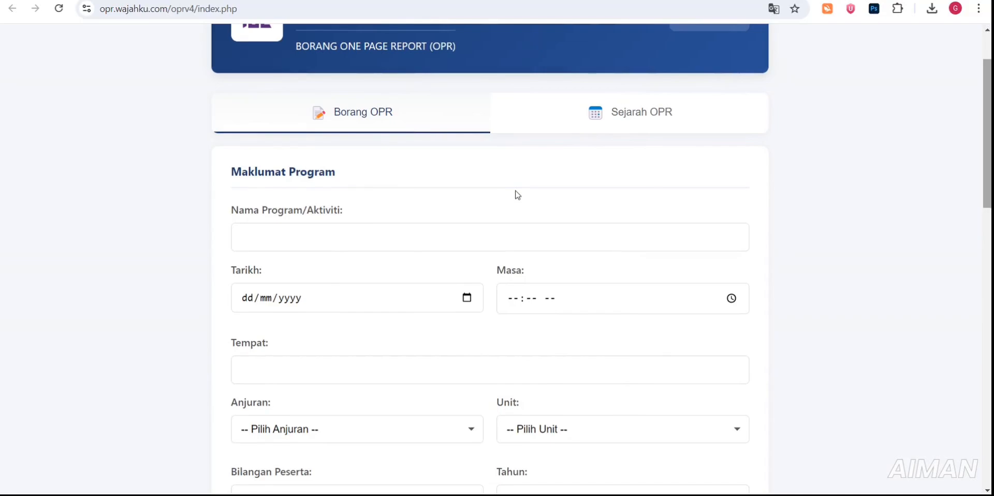
scroll(984, 197, down, 2)
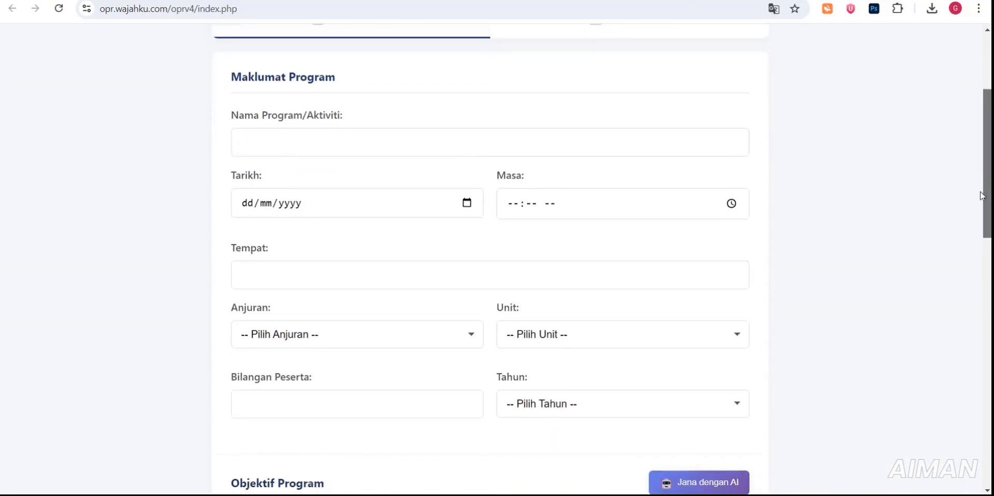
Step: Enter Bantuan Anak Yatim as the program or activity name
click(457, 152)
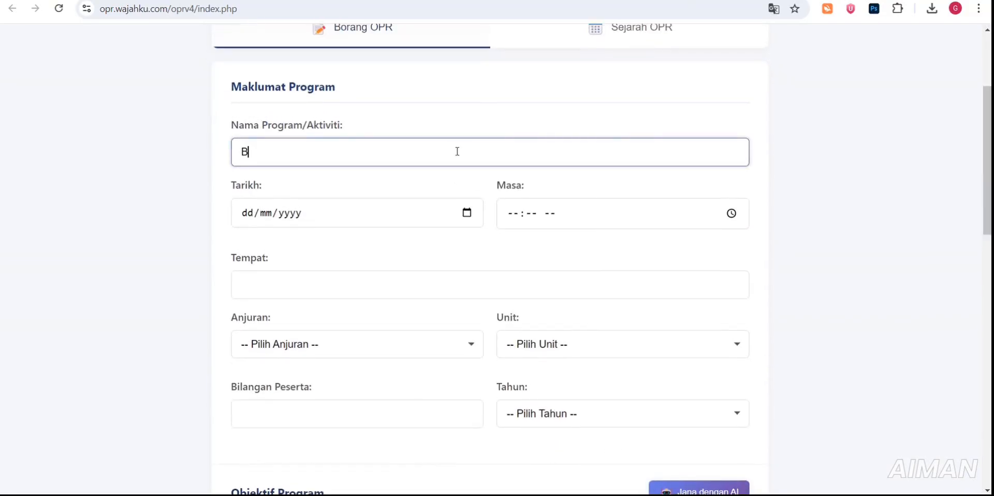
text(Bnatuan)
key(BackSpace)
key(BackSpace)
key(BackSpace)
key(BackSpace)
key(BackSpace)
key(BackSpace)
text(atuan Anak Yatim )
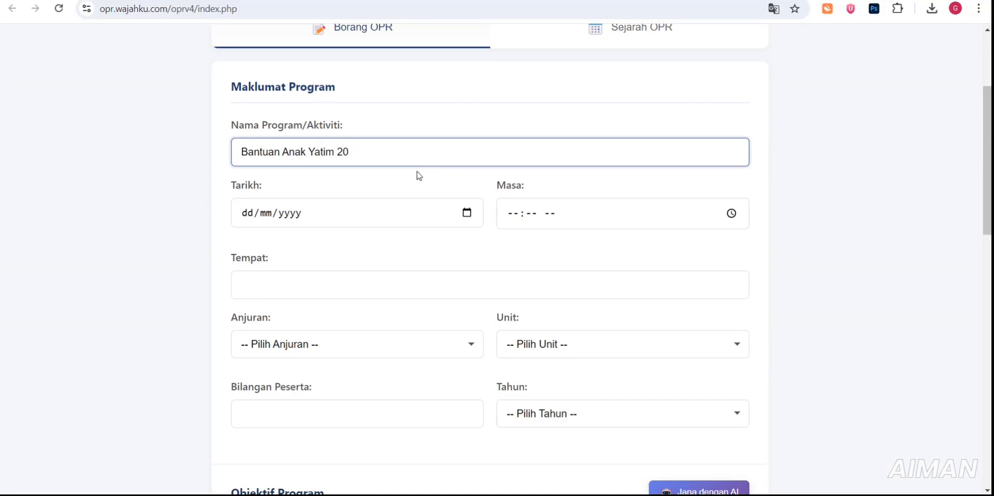
text(20)
key(BackSpace)
key(BackSpace)
Step: Set the program date to 07/02/2026 and the time to 03:18 PM
click(466, 213)
click(365, 280)
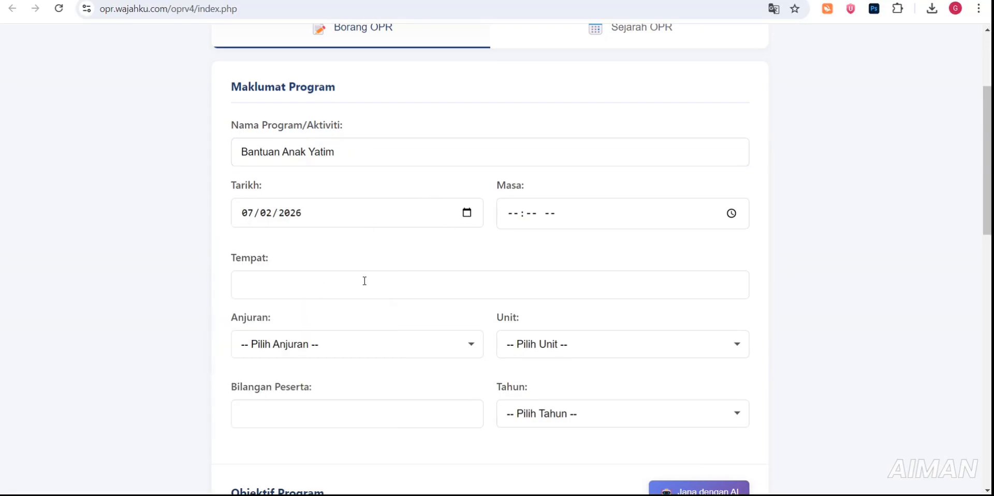
click(732, 214)
click(553, 264)
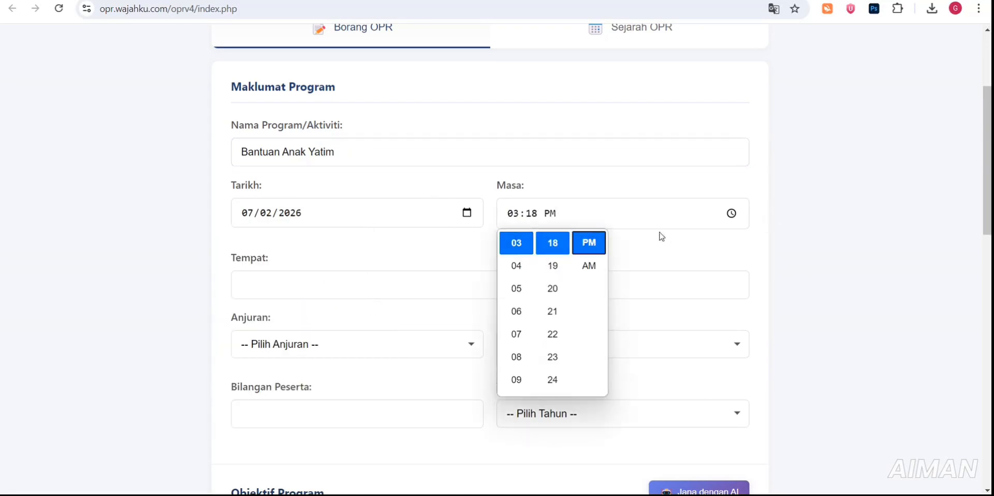
click(659, 235)
Step: Enter Dewan Besar as the program venue
scroll(933, 182, down, 1)
scroll(375, 160, down, 2)
click(377, 159)
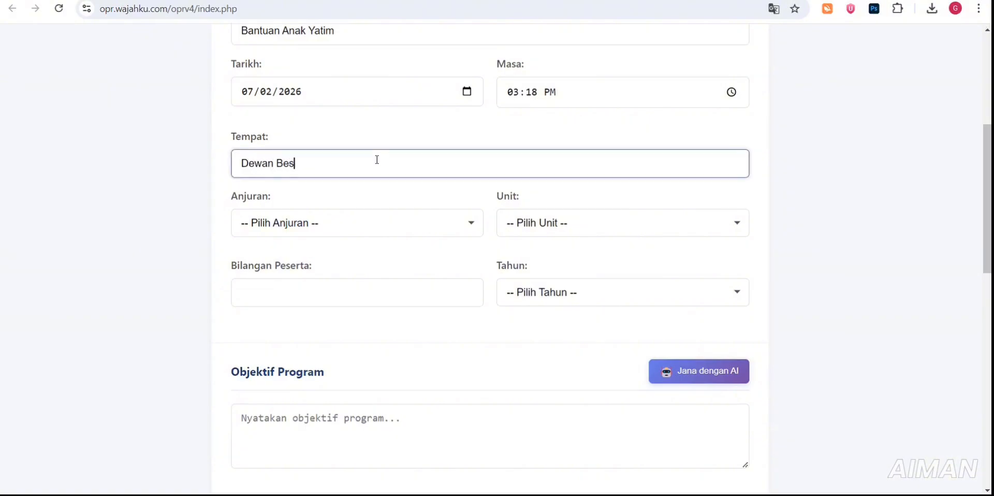
Step: Choose Unit Pentadbiran as the organiser and Pentadbiran as the unit
click(392, 217)
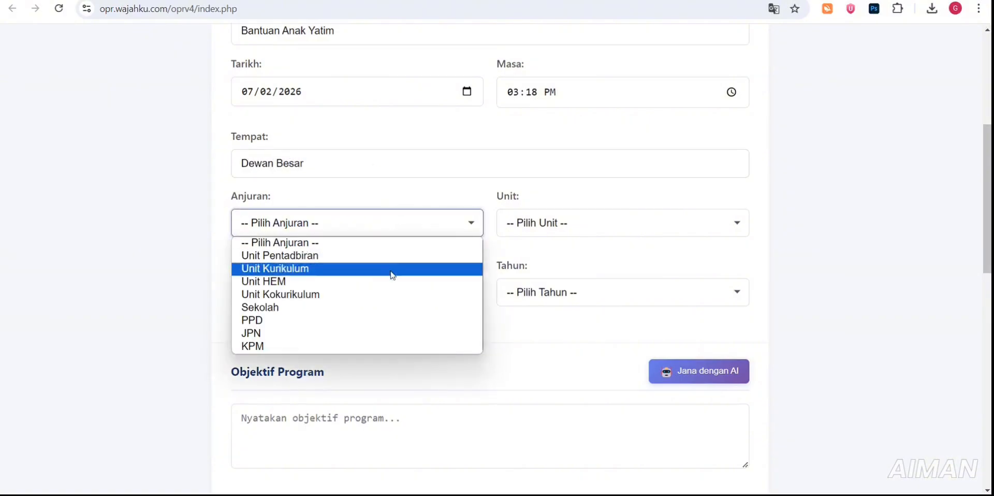
click(386, 255)
click(533, 223)
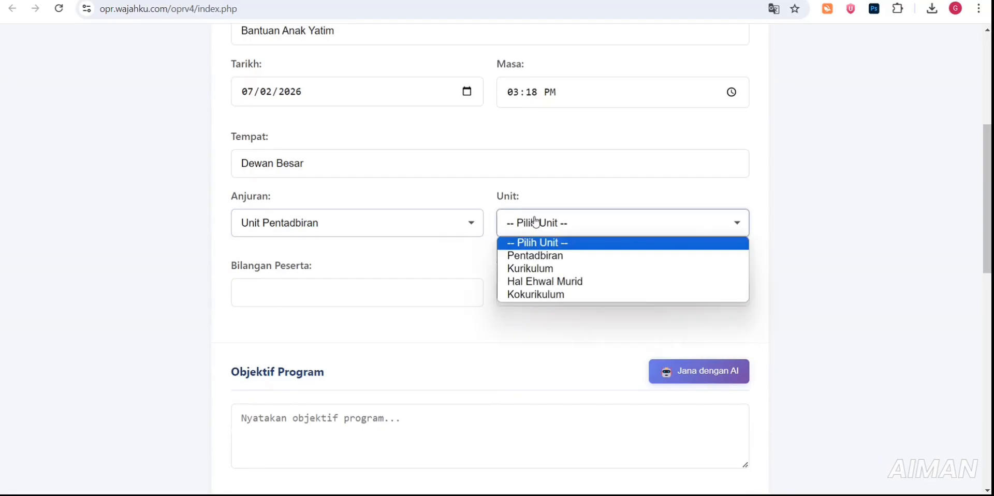
click(623, 256)
Step: Set the number of participants to 22 and the year to 2026
scroll(962, 229, down, 3)
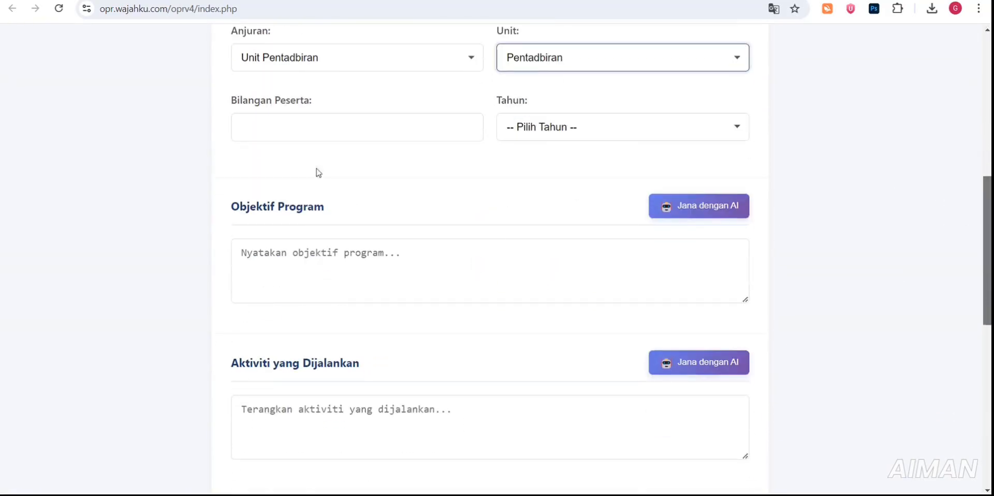
click(284, 124)
text(22)
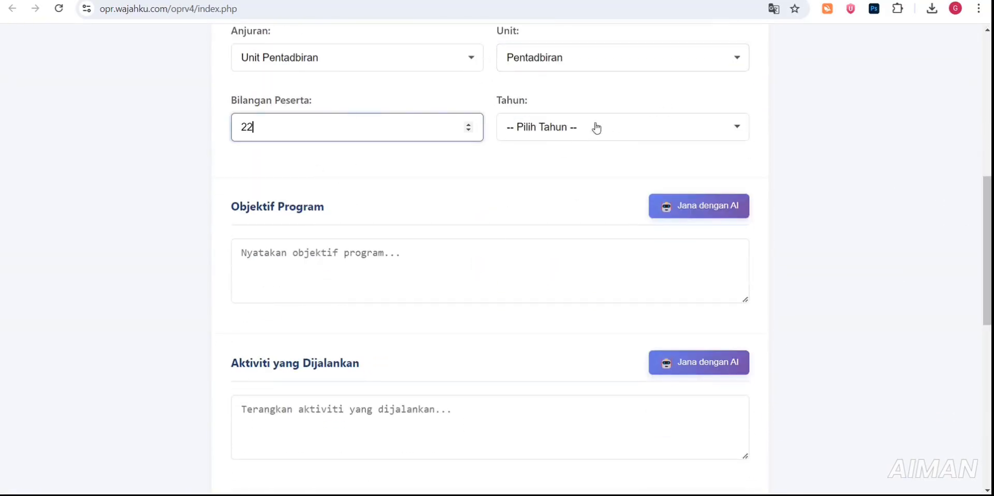
click(596, 127)
click(591, 161)
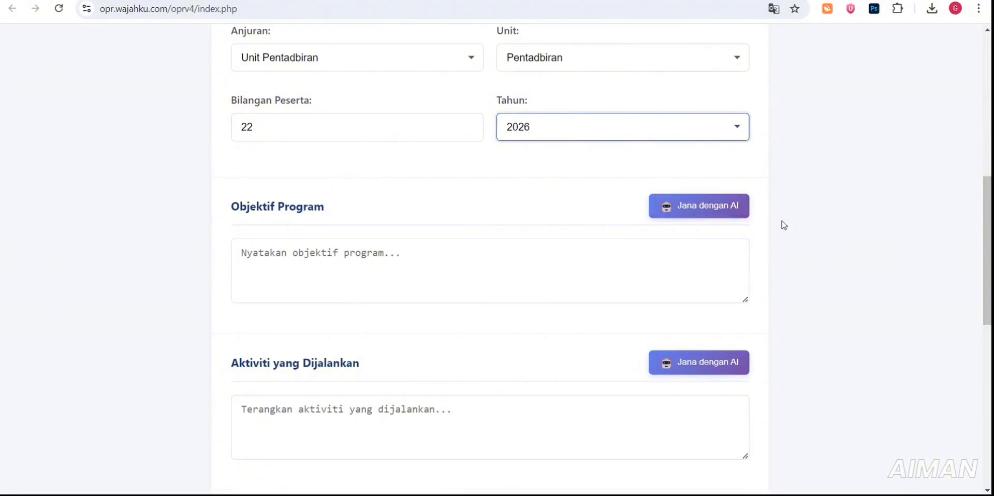
Step: Generate the Objektif Program text with AI using the Jana Automatik method
click(698, 210)
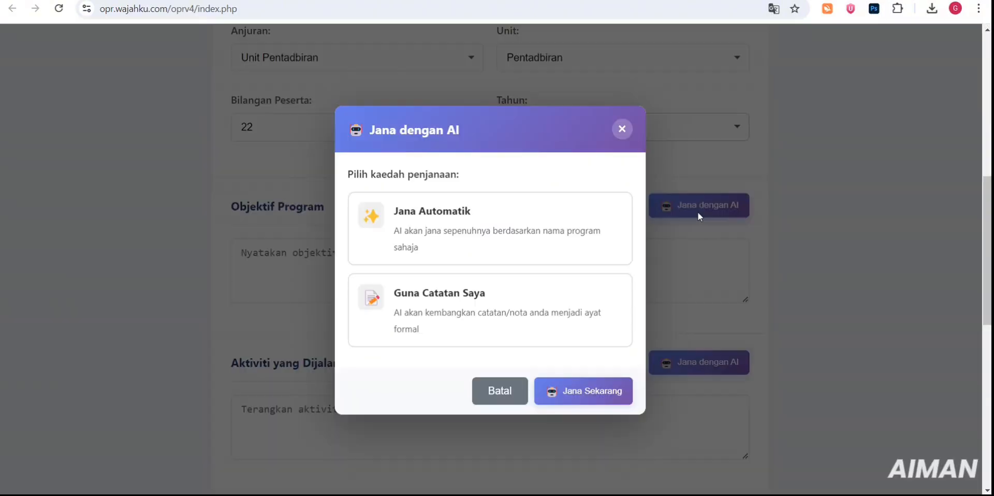
click(417, 249)
click(573, 392)
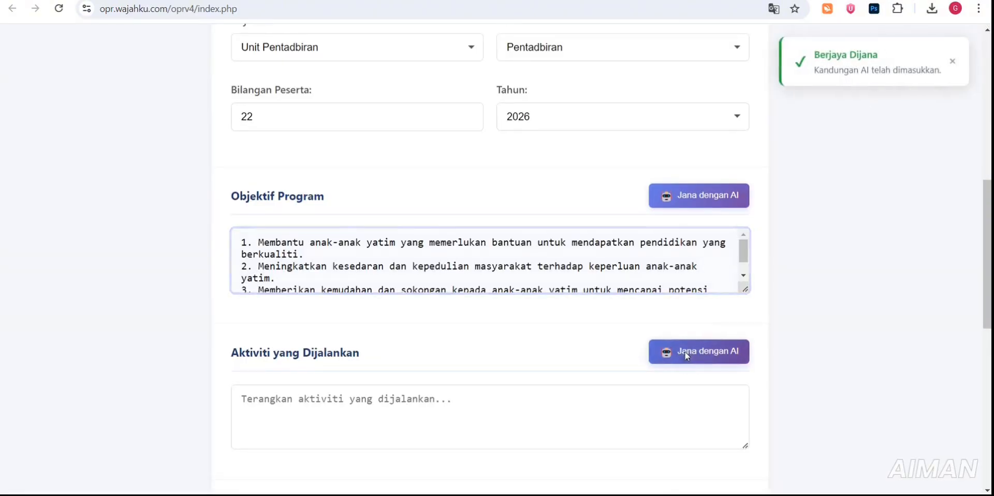
Step: Generate the Aktiviti yang Dijalankan text with AI using the Jana Automatik method
click(689, 352)
click(475, 255)
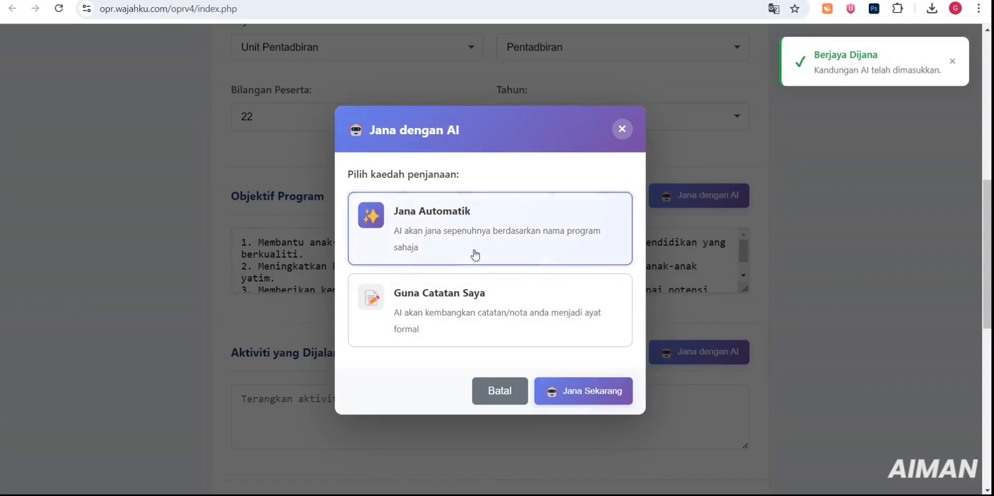
click(576, 392)
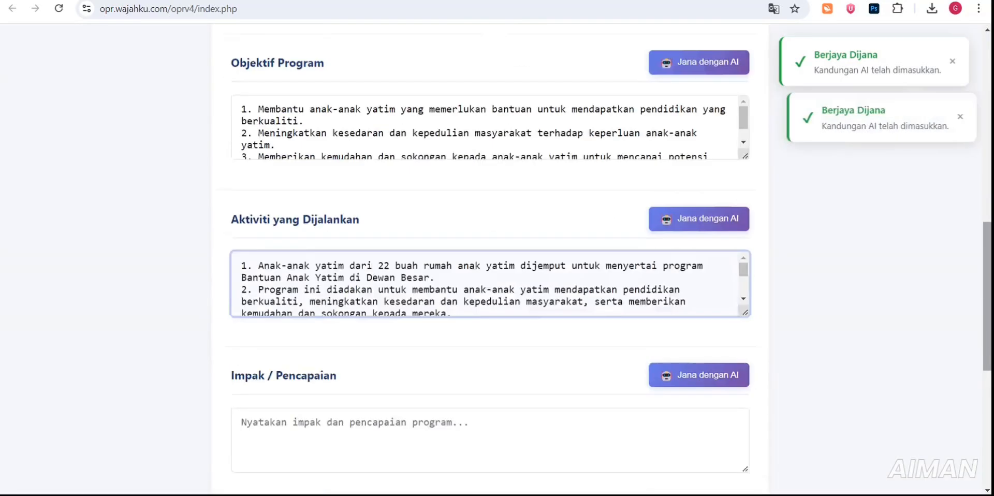
Step: Generate the Impak / Pencapaian text with AI using the Jana Automatik method
scroll(797, 357, down, 2)
click(701, 273)
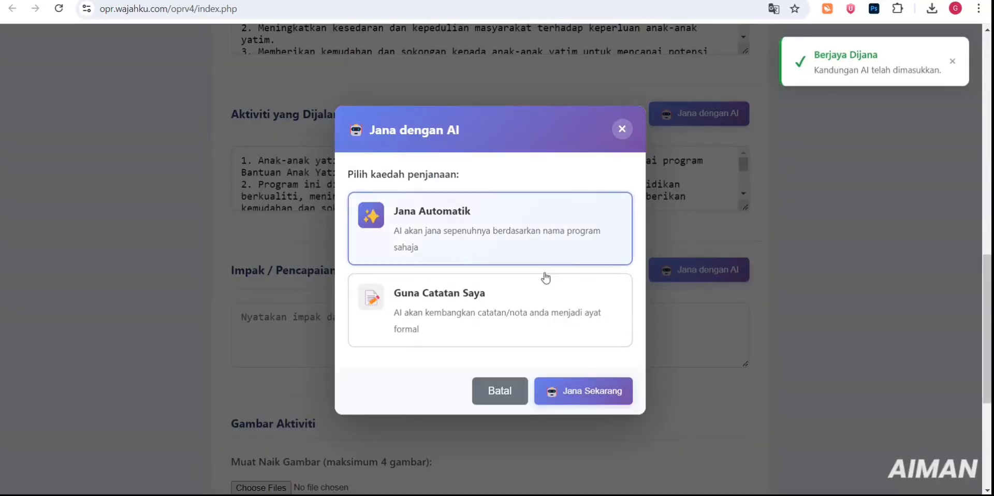
click(586, 388)
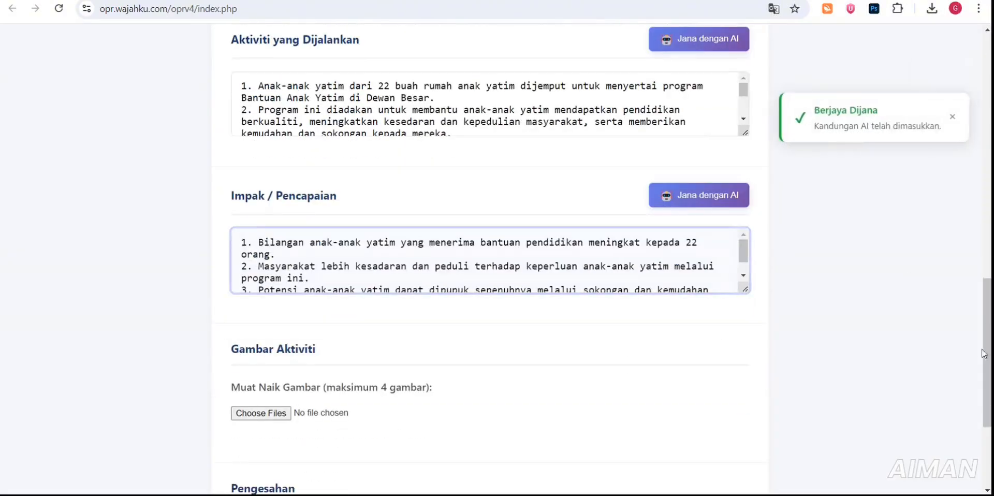
Step: Upload the four activity pictures bna 1.jpg to bna 4.jpg from the Downloads folder
scroll(984, 354, down, 3)
click(269, 245)
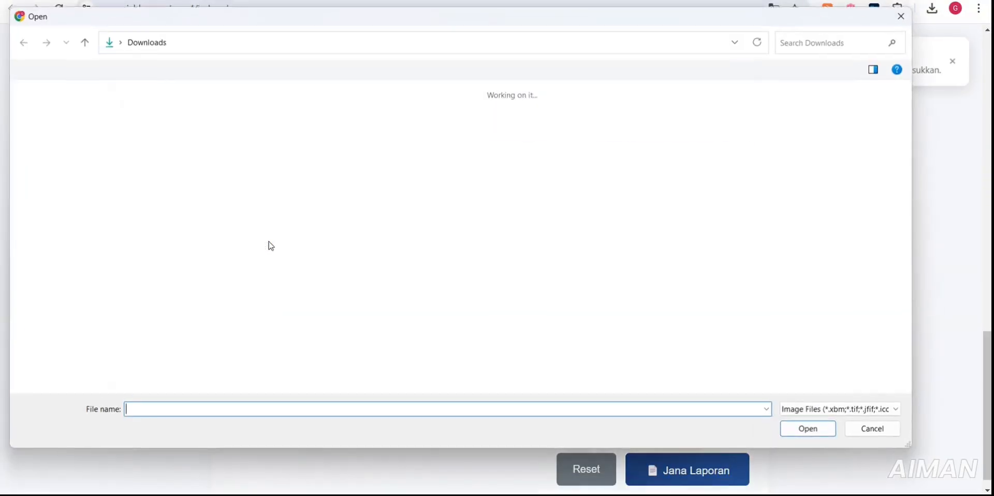
click(169, 147)
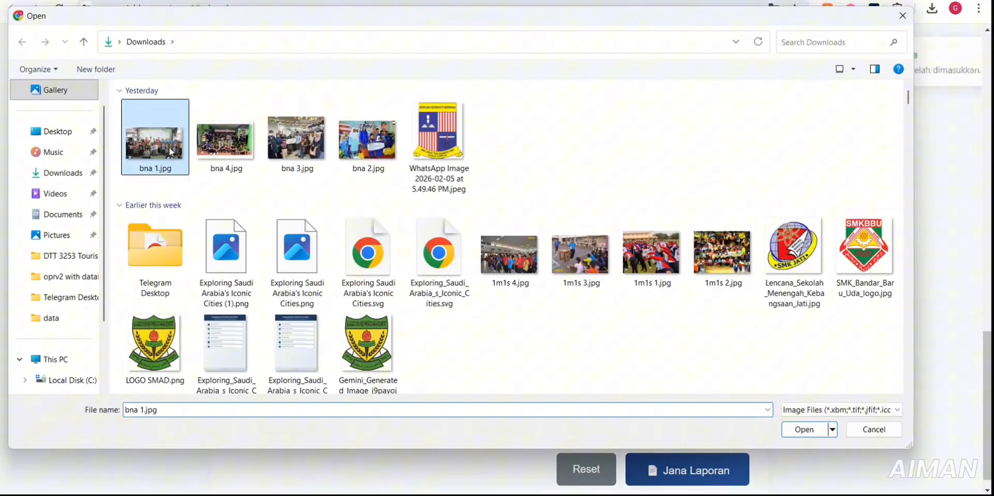
shift+click(351, 149)
click(804, 429)
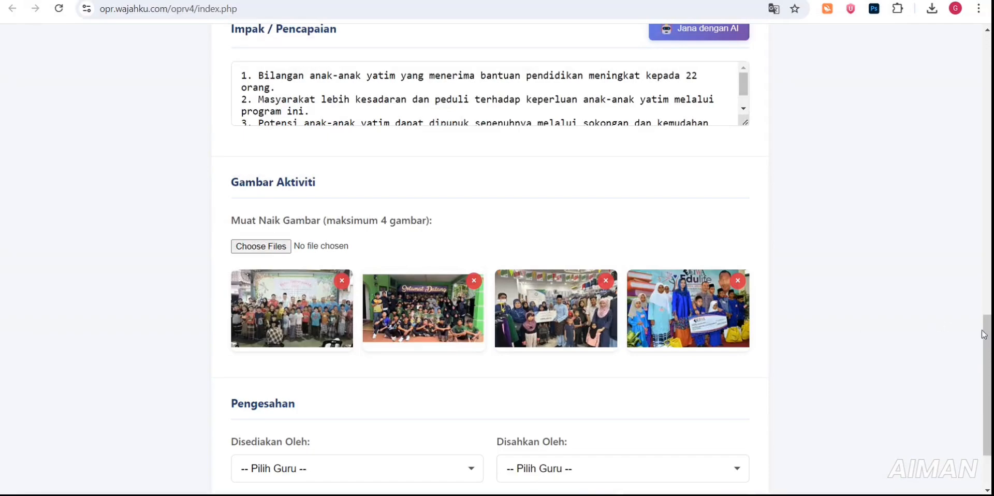
Step: Choose one teacher as the report's preparer and the other teacher as its approver in the Pengesahan section
scroll(983, 334, down, 2)
click(334, 369)
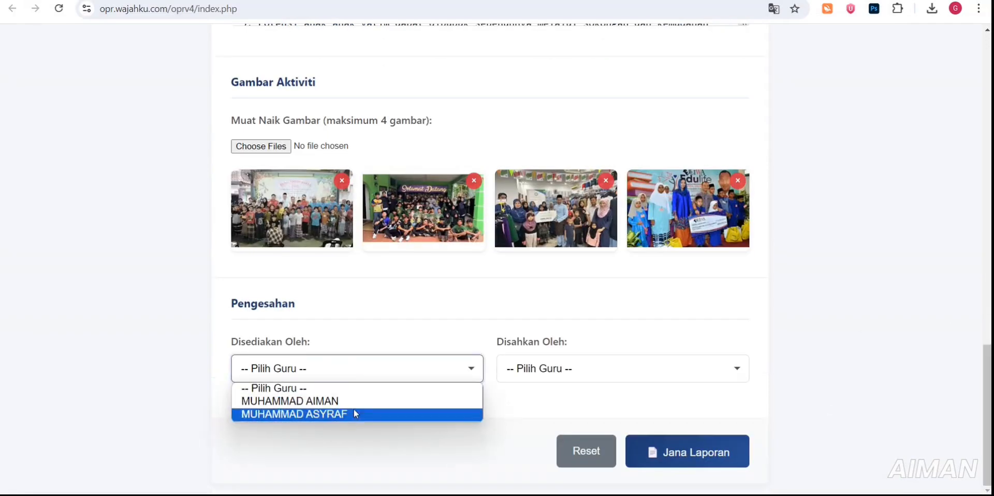
click(355, 414)
click(582, 375)
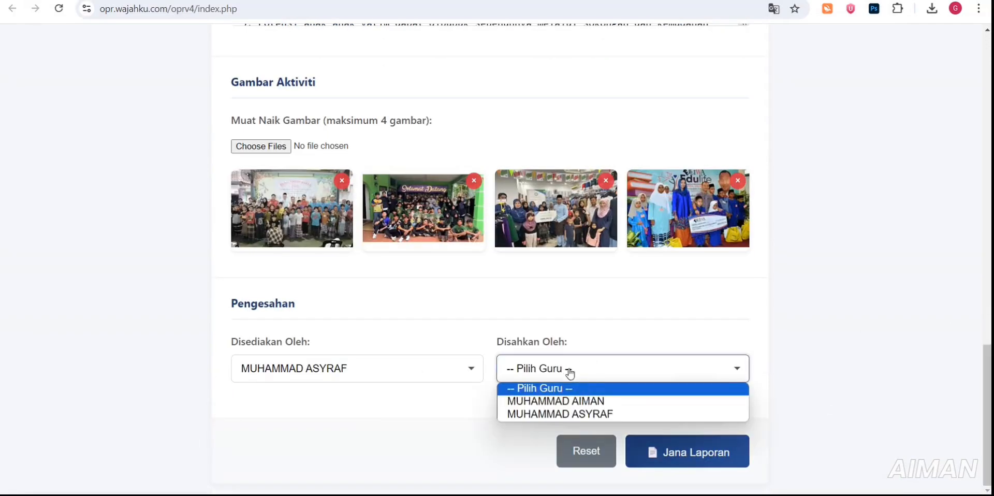
click(581, 401)
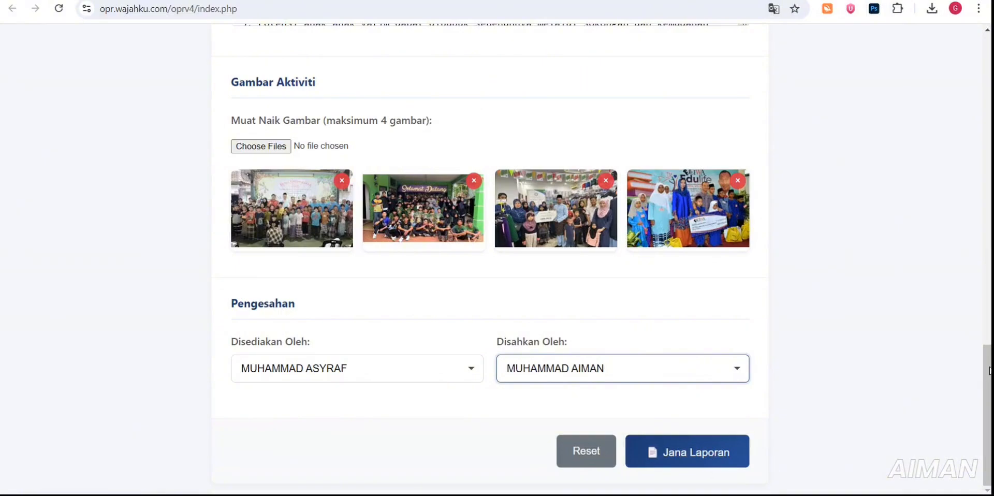
Step: Check the automatic Google Drive upload setting in the admin panel before generating the report
click(693, 447)
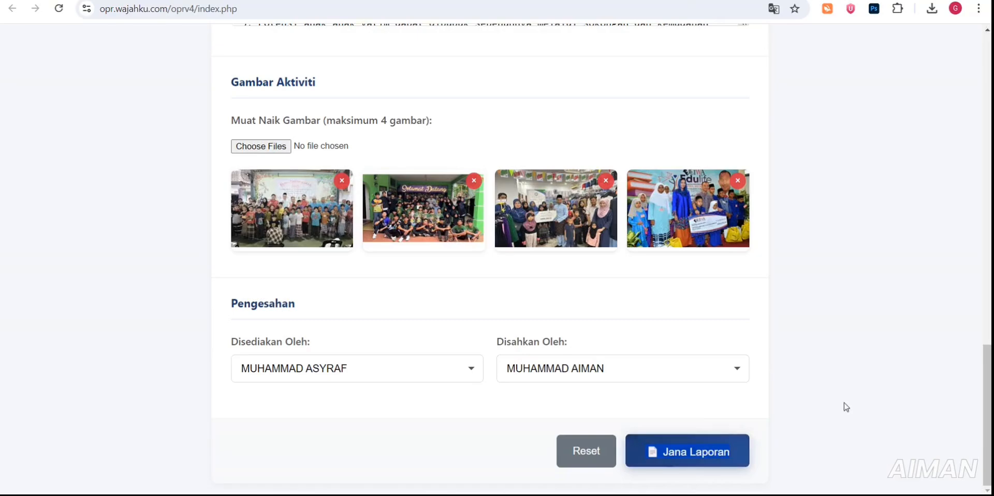
drag(987, 396, 988, 414)
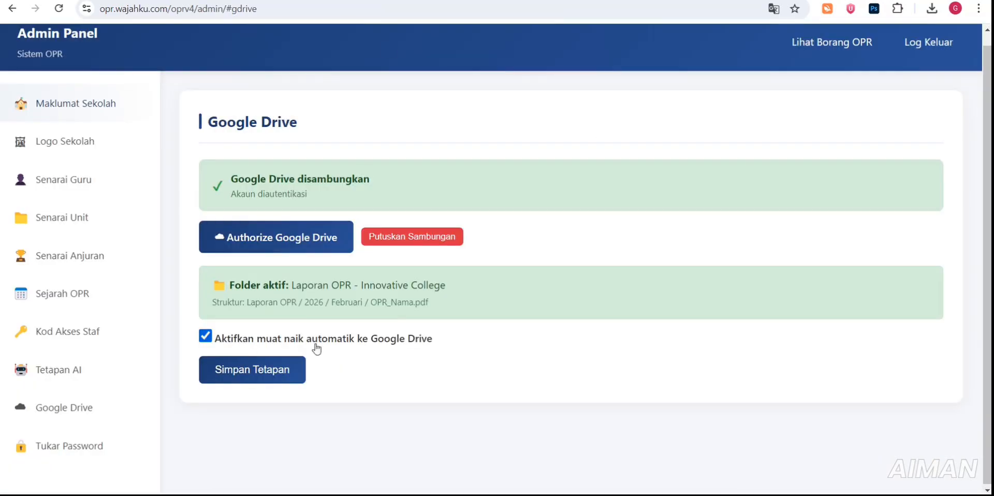
drag(433, 339, 248, 340)
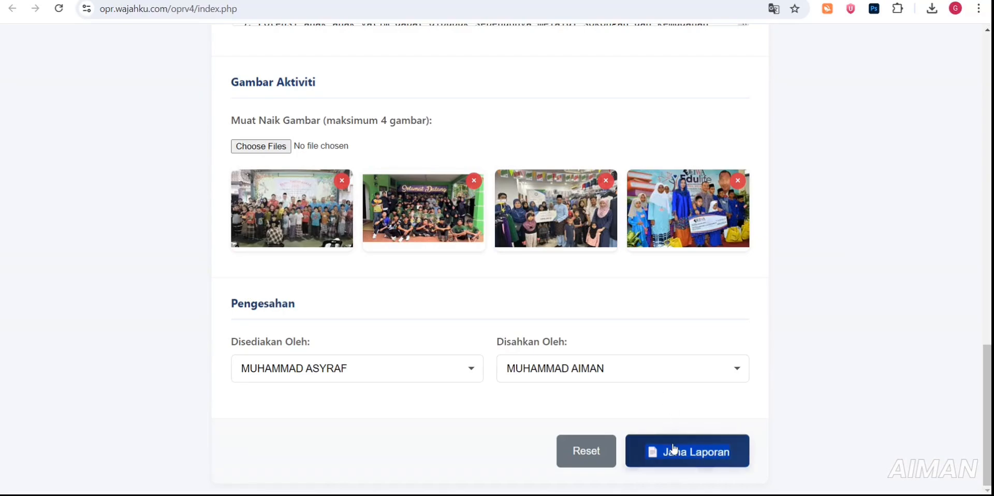
Step: Generate the OPR report and review its preview in the Klasik theme from start to end
click(674, 449)
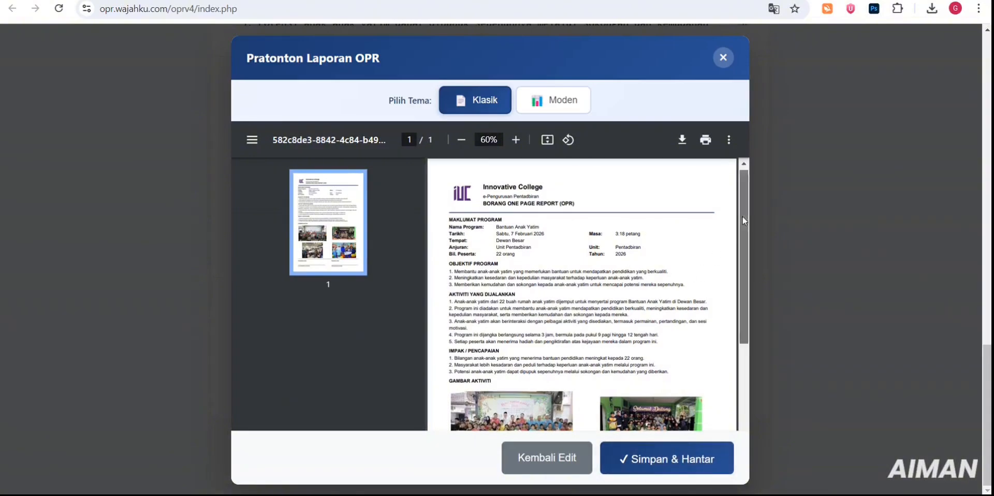
scroll(735, 326, down, 3)
scroll(735, 326, up, 3)
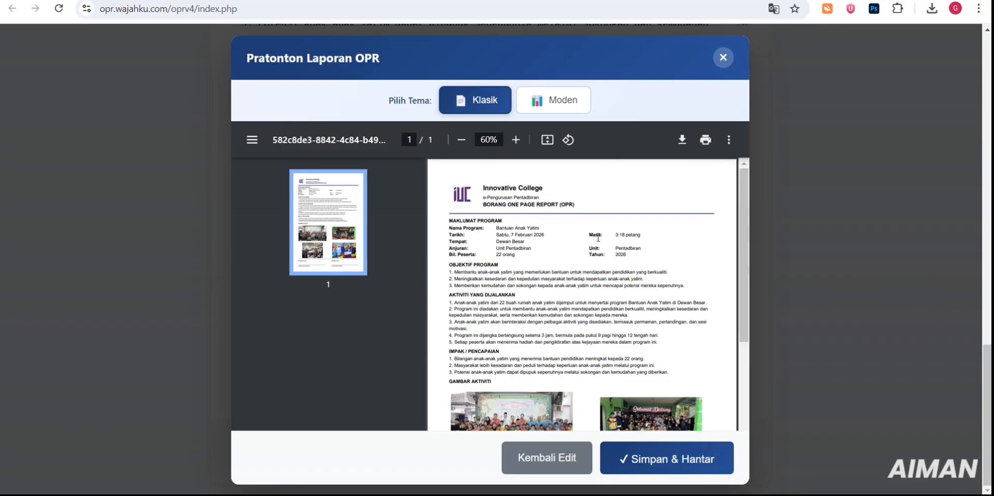
drag(741, 195, 769, 170)
Step: Switch the report preview to the Moden theme, review it, and save and submit the report
click(565, 101)
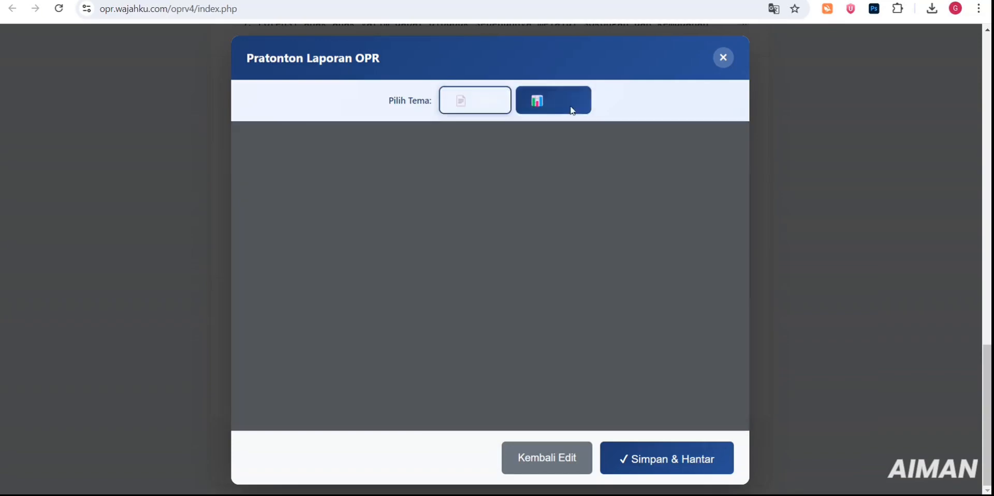
drag(744, 189, 752, 163)
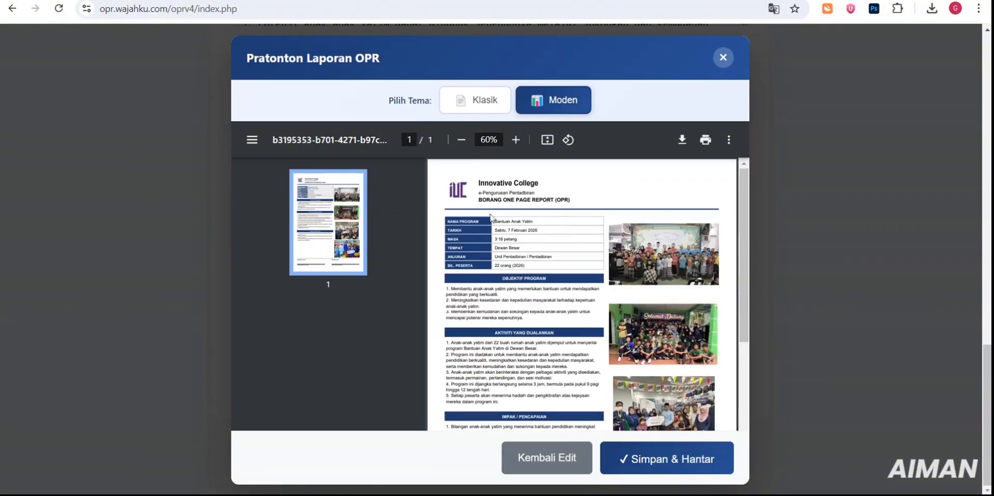
click(673, 450)
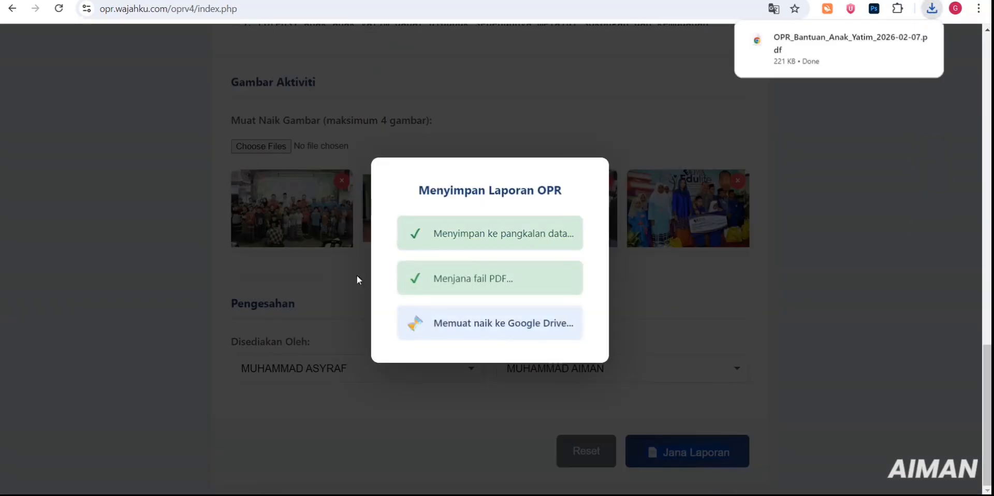
Step: Check the database save, PDF generation and Google Drive upload stages of the submitted OPR report
mouse_move(768, 46)
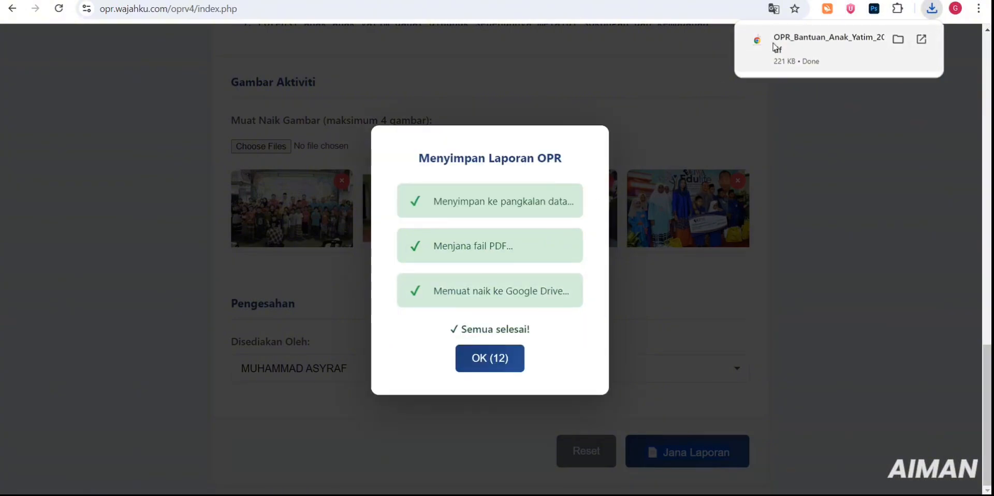
drag(439, 201, 560, 202)
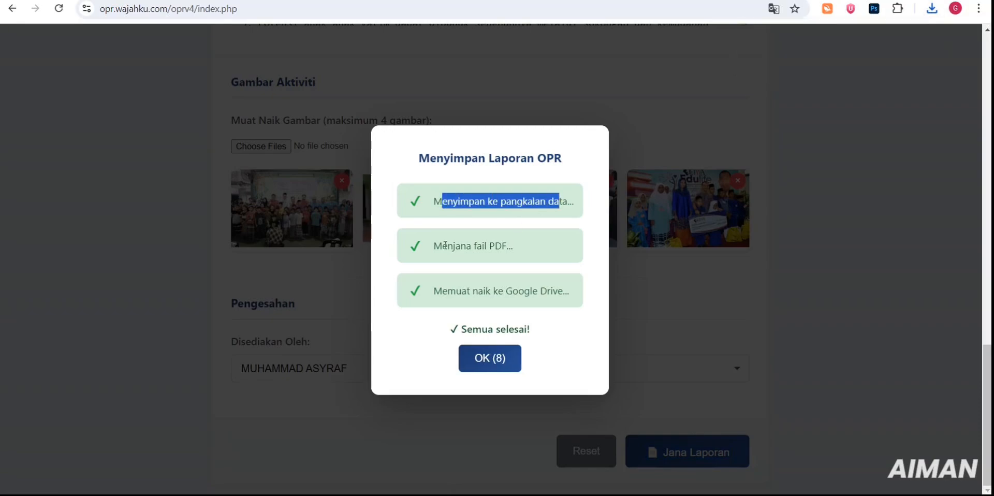
drag(443, 246, 509, 246)
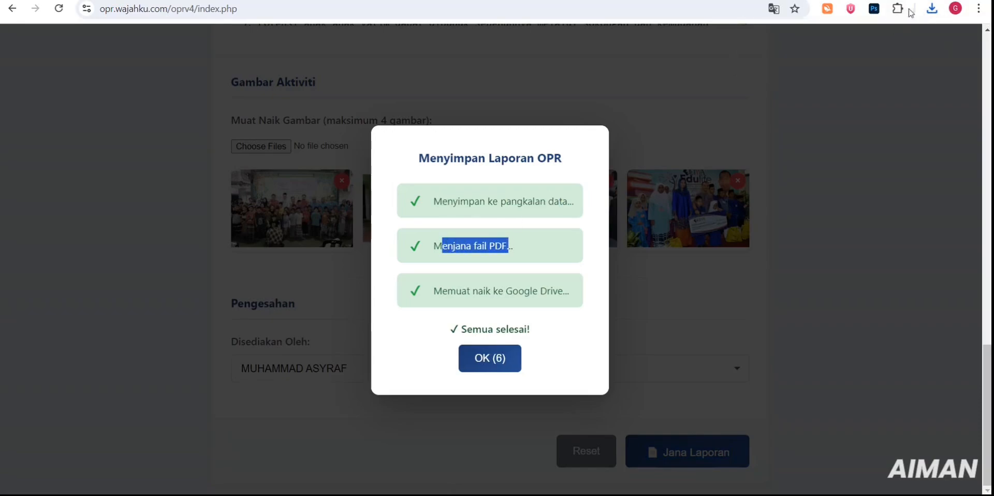
click(932, 8)
drag(430, 308, 594, 285)
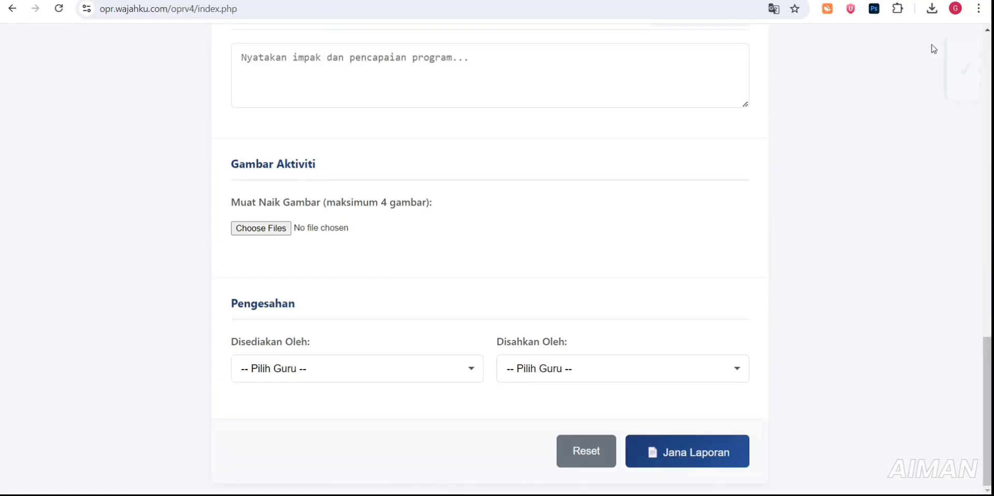
Step: Open the downloaded Bantuan Anak Yatim PDF, check its programme name and time, and return to the OPR form
click(932, 9)
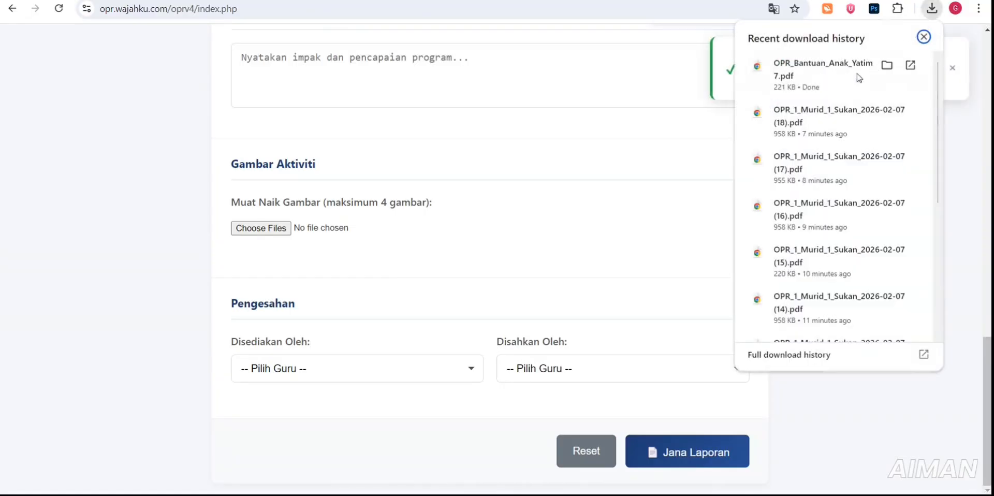
click(806, 83)
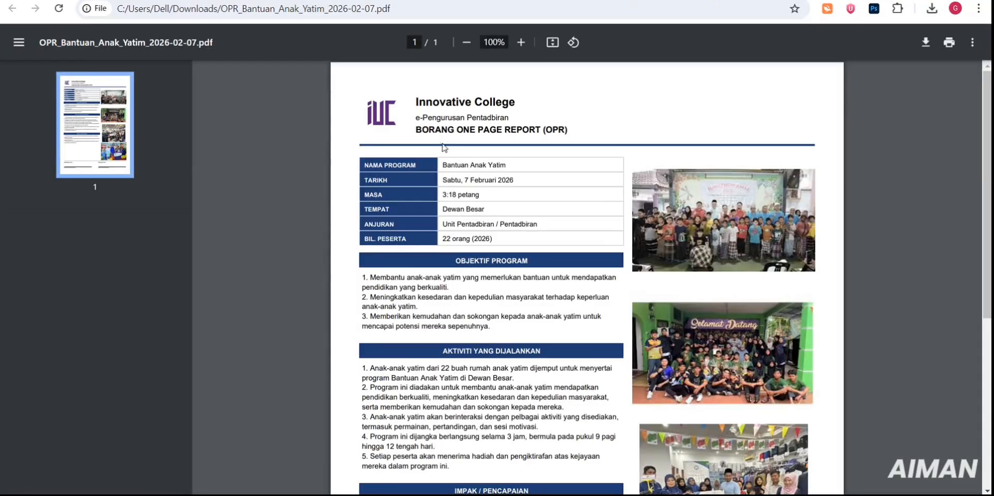
drag(445, 167, 499, 163)
drag(443, 195, 502, 199)
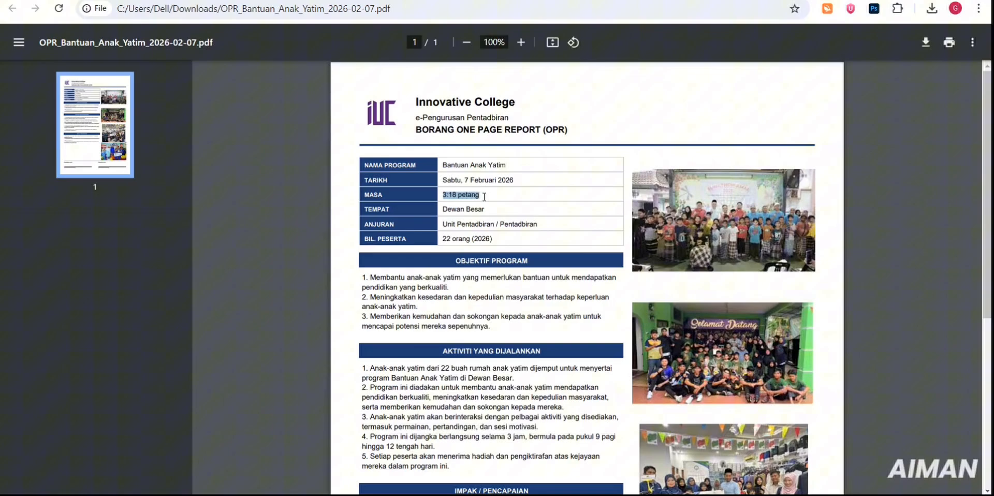
click(835, 138)
drag(990, 100, 988, 67)
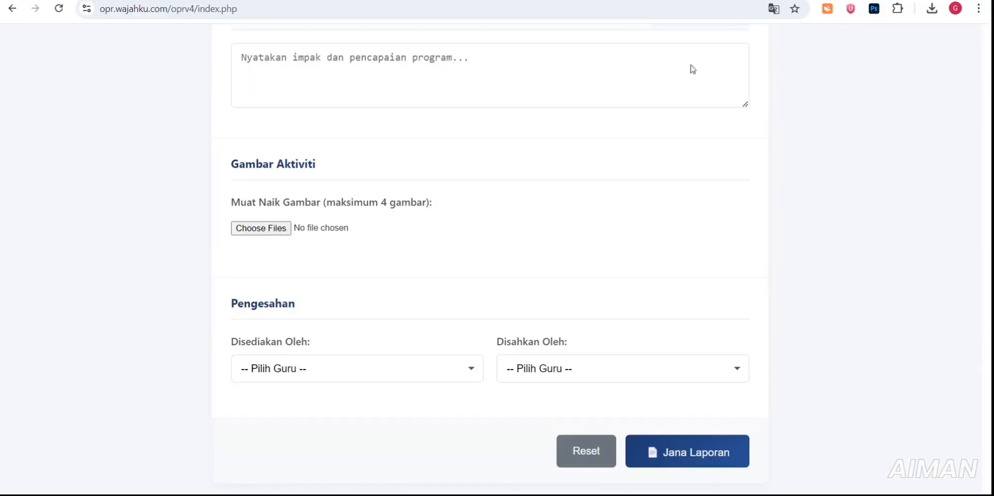
Step: Open the Sejarah OPR history and check the new Bantuan Anak Yatim record
scroll(498, 259, up, 15)
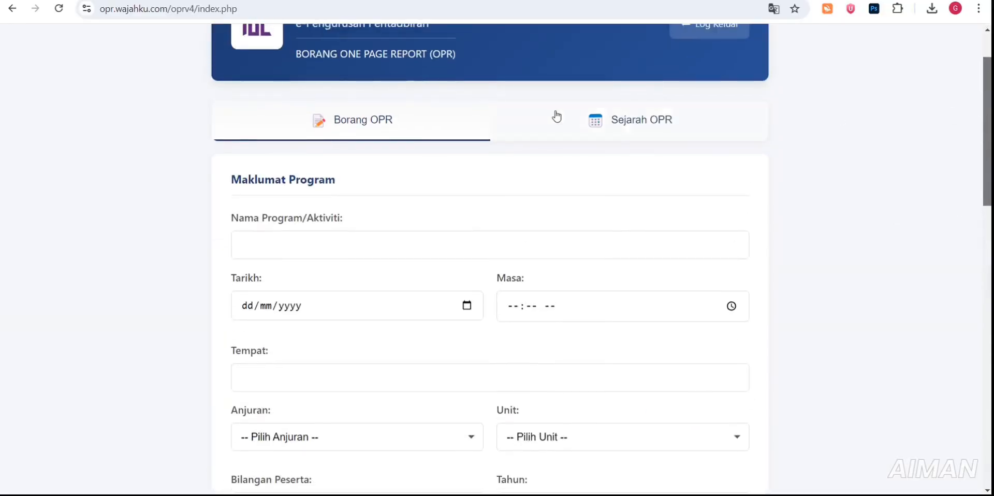
click(564, 117)
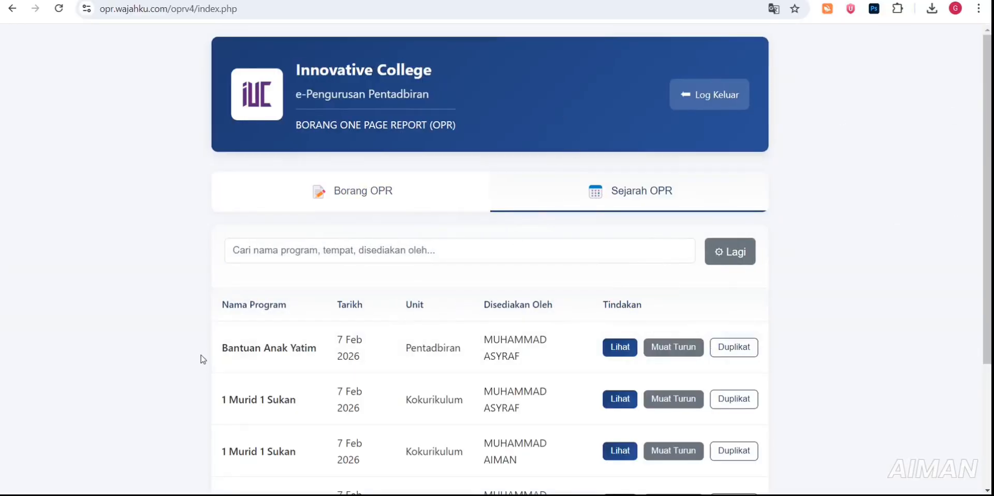
drag(200, 357, 553, 354)
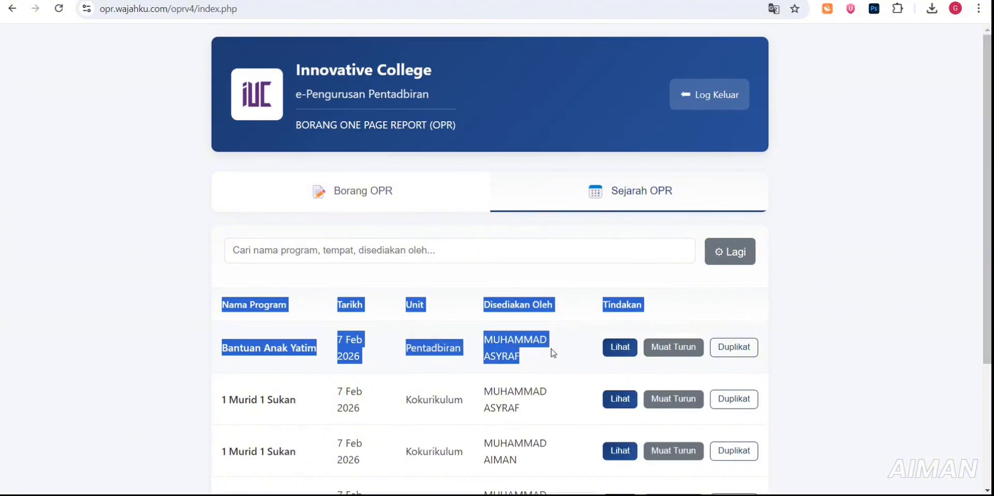
click(895, 270)
Step: Switch to Google Drive and open the Februari folder under Laporan OPR - Innovative College, 2026
click(673, 0)
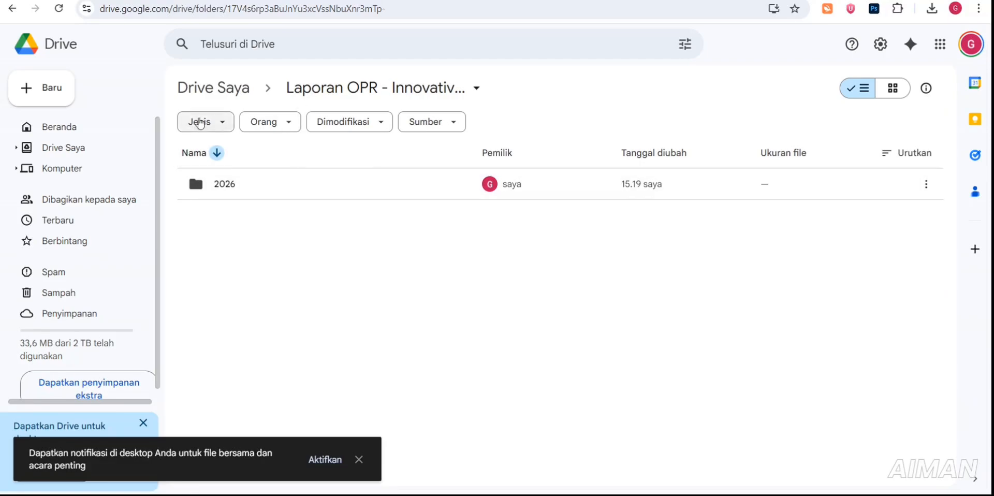
click(214, 89)
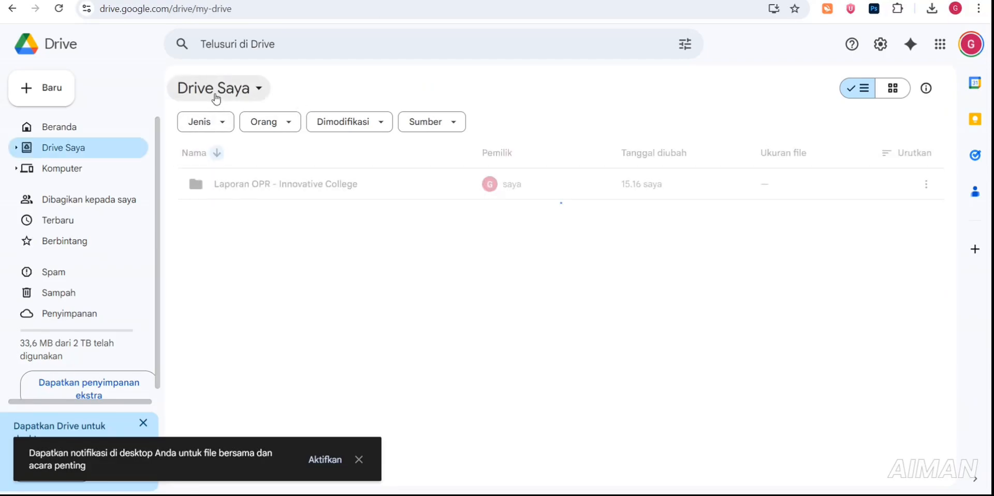
double_click(342, 193)
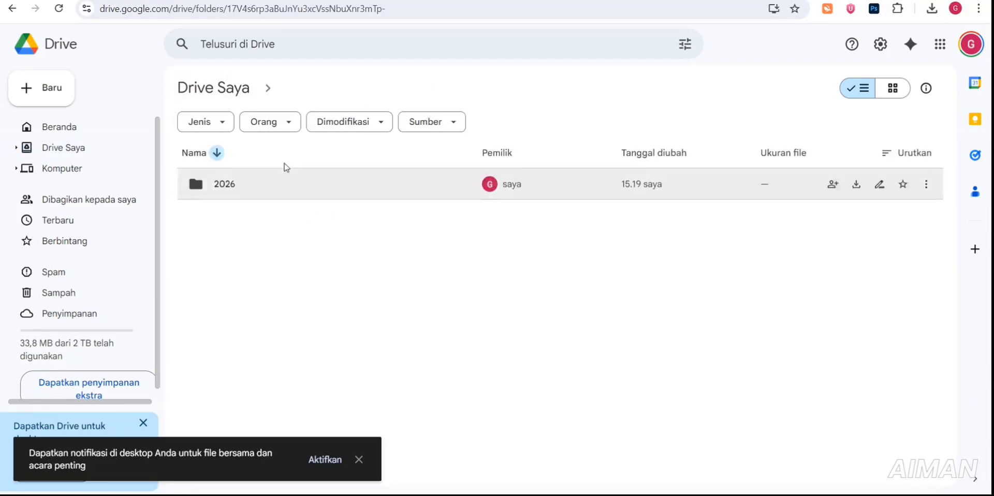
double_click(280, 289)
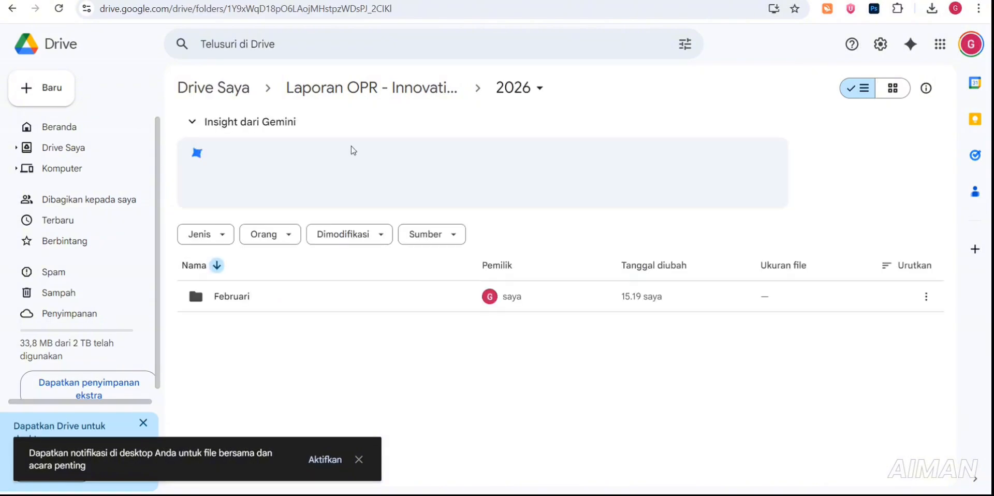
double_click(280, 302)
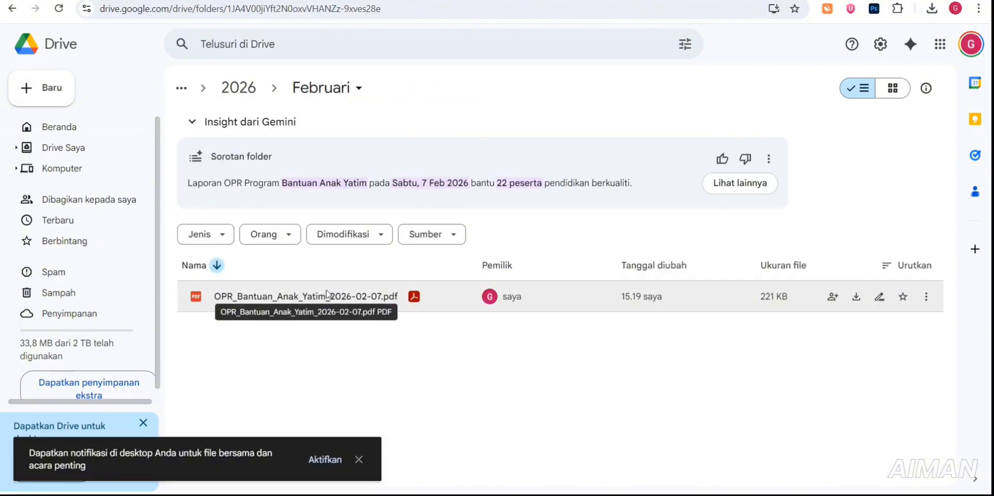
Step: Open OPR_Bantuan_Anak_Yatim_2026-02-07.pdf in Drive, review the report, and close the preview
double_click(387, 302)
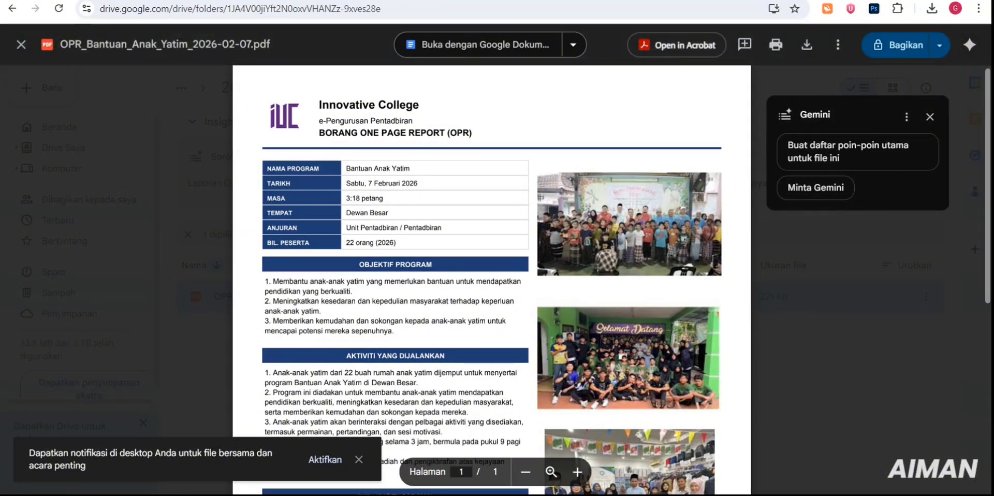
scroll(991, 107, down, 5)
scroll(492, 280, up, 5)
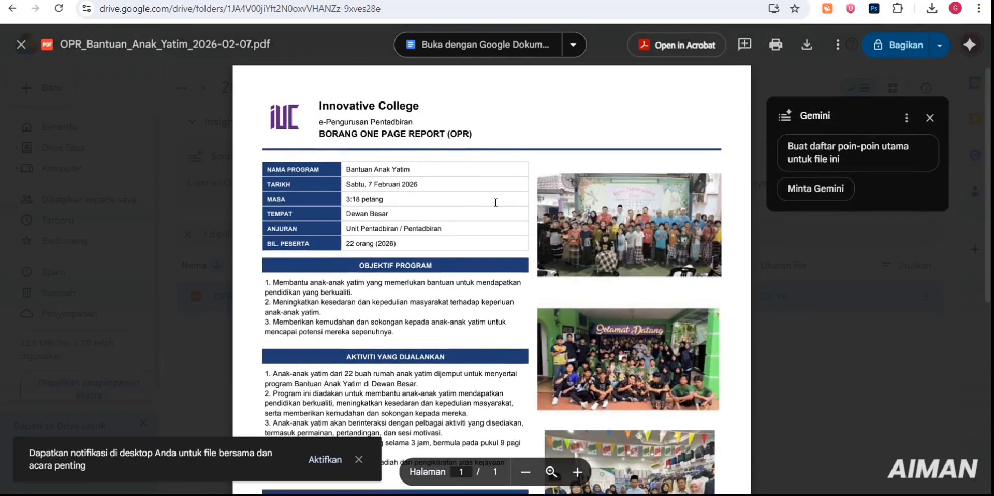
click(812, 304)
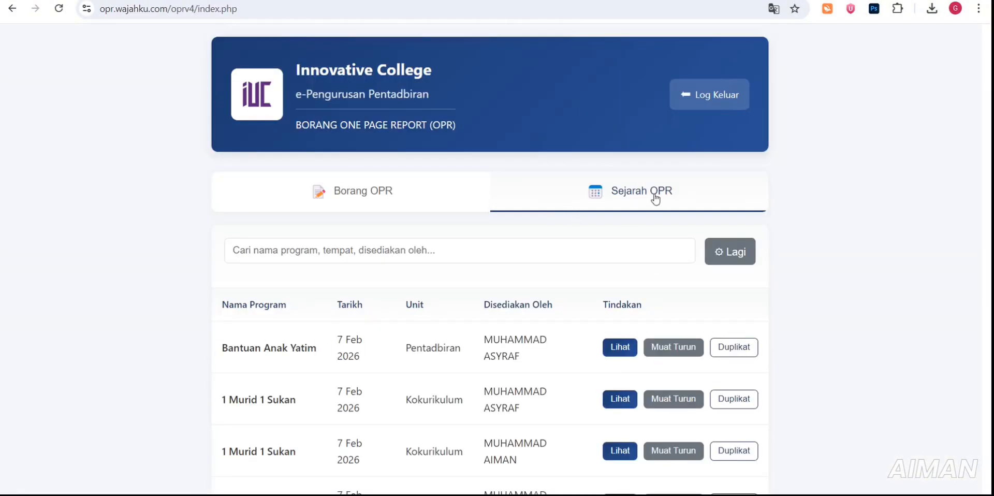
Step: Download the Bantuan Anak Yatim report from the OPR history as a PDF in the Klasik theme
scroll(982, 247, down, 2)
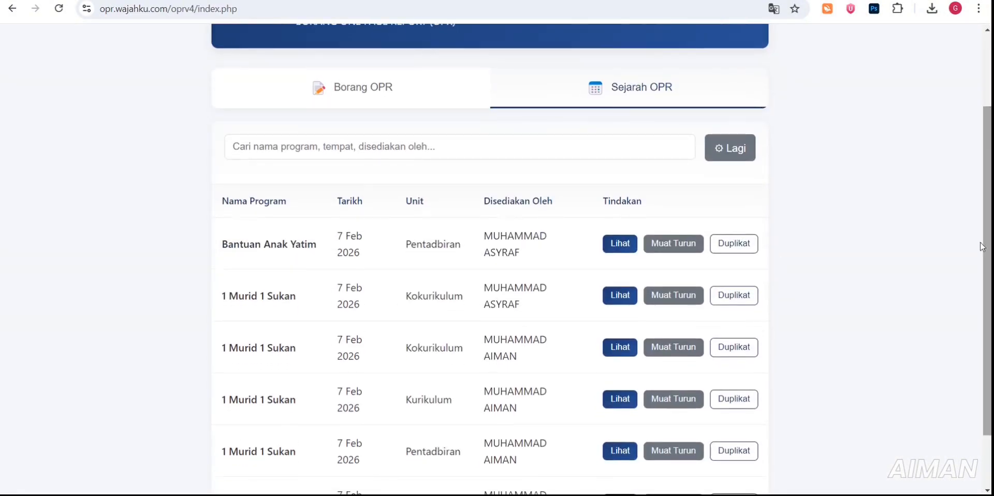
drag(198, 248, 326, 250)
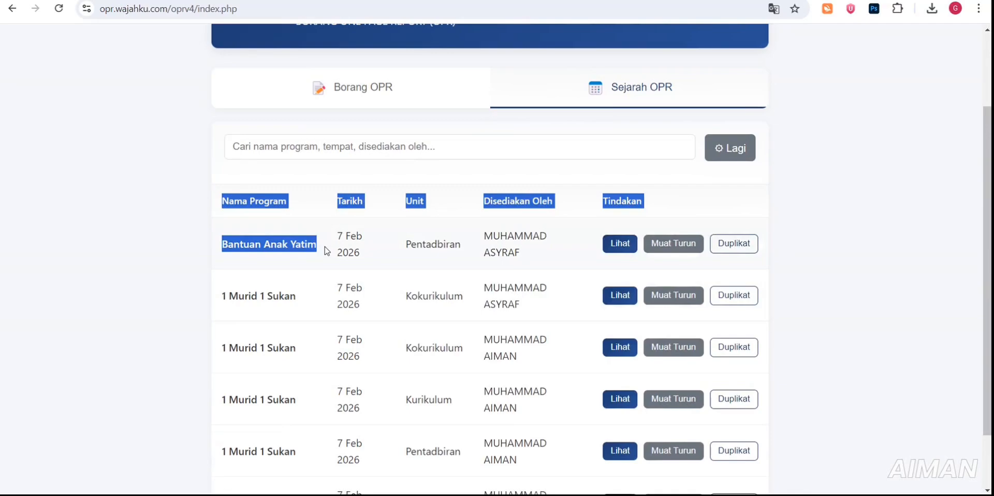
click(740, 244)
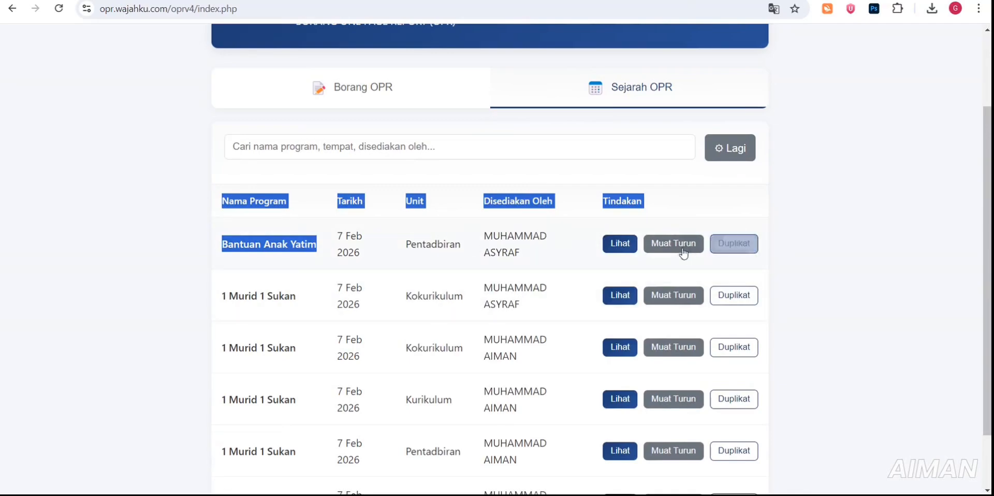
click(683, 250)
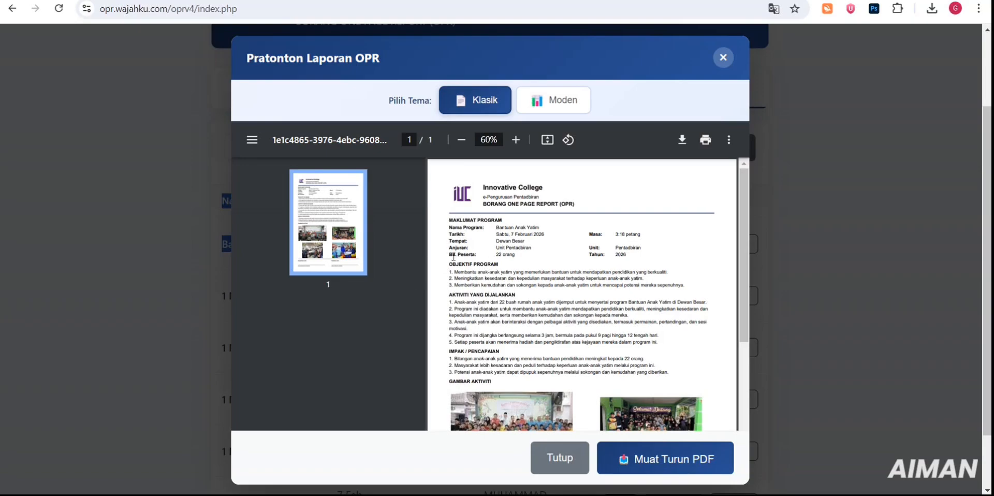
click(668, 459)
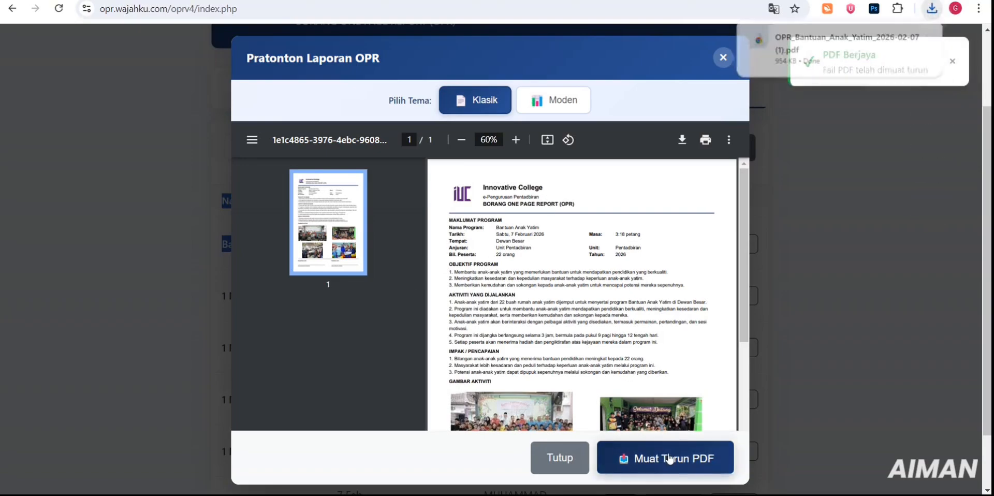
Step: Review the downloaded Klasik PDF from start to end, and close both the file and the report preview
click(779, 50)
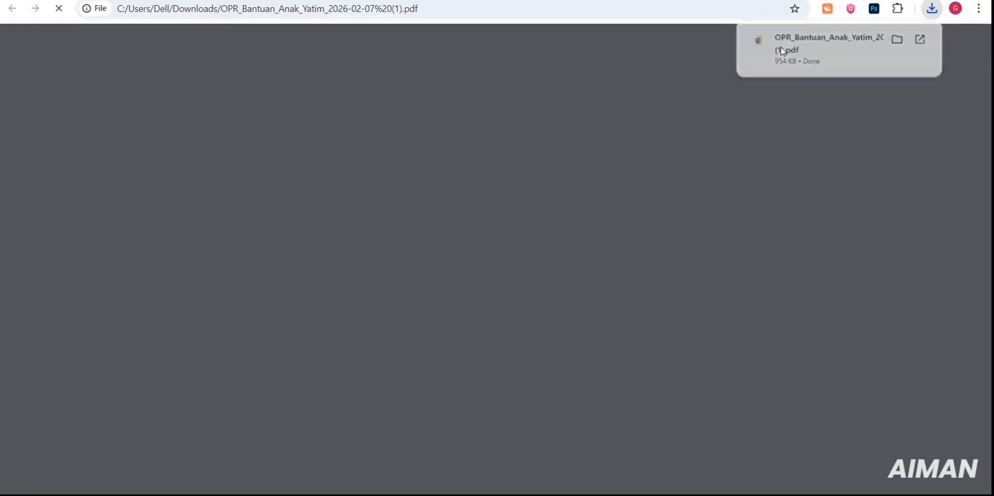
scroll(532, 109, down, 5)
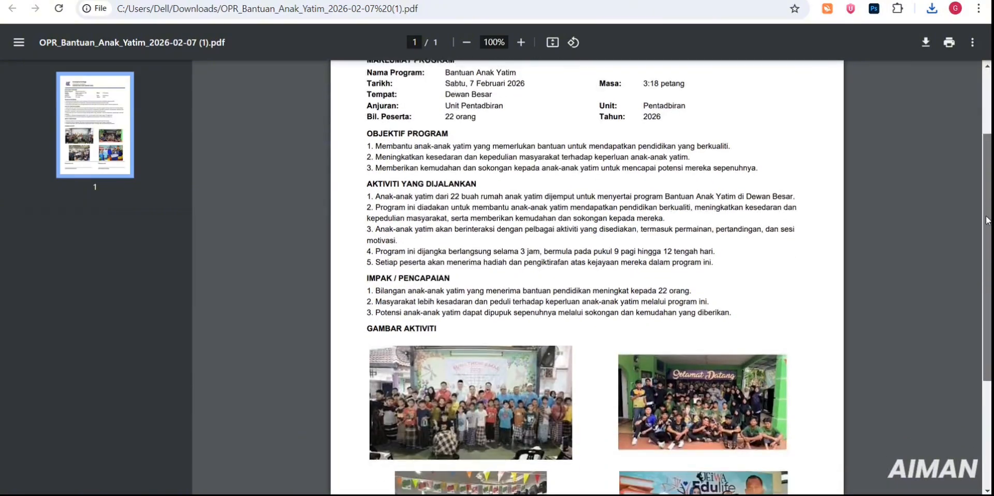
scroll(588, 277, down, 2)
scroll(587, 277, up, 8)
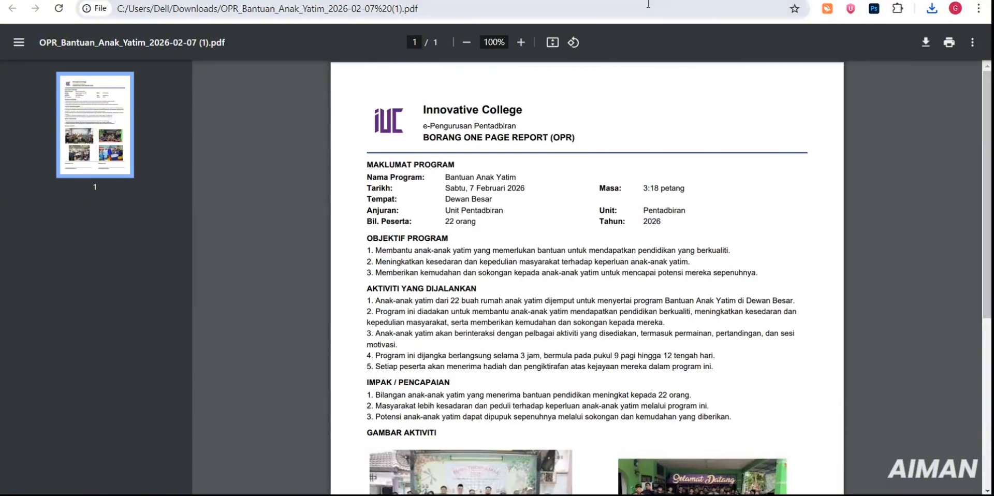
key(ctrl+w)
click(722, 57)
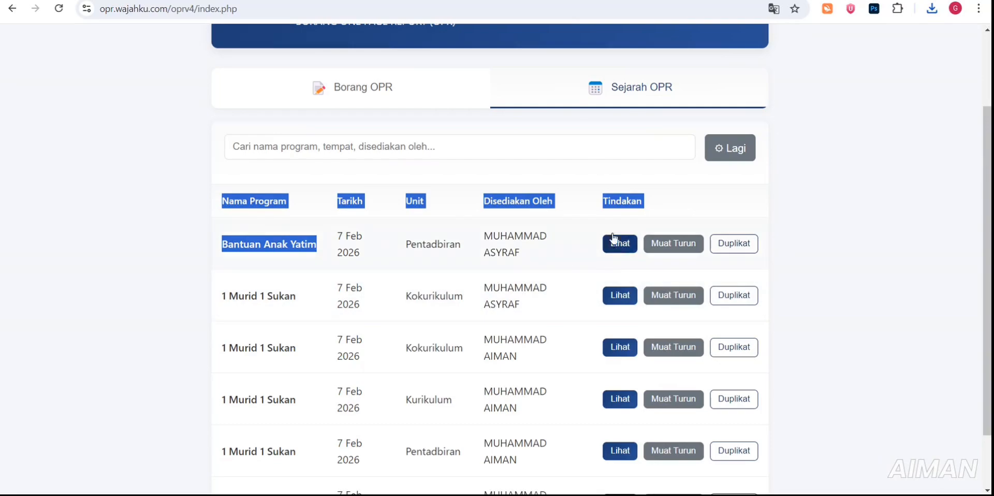
Step: Compare the Sejarah OPR list with the uploaded PDF in Drive's Februari folder, and return to the list
drag(577, 67, 658, 116)
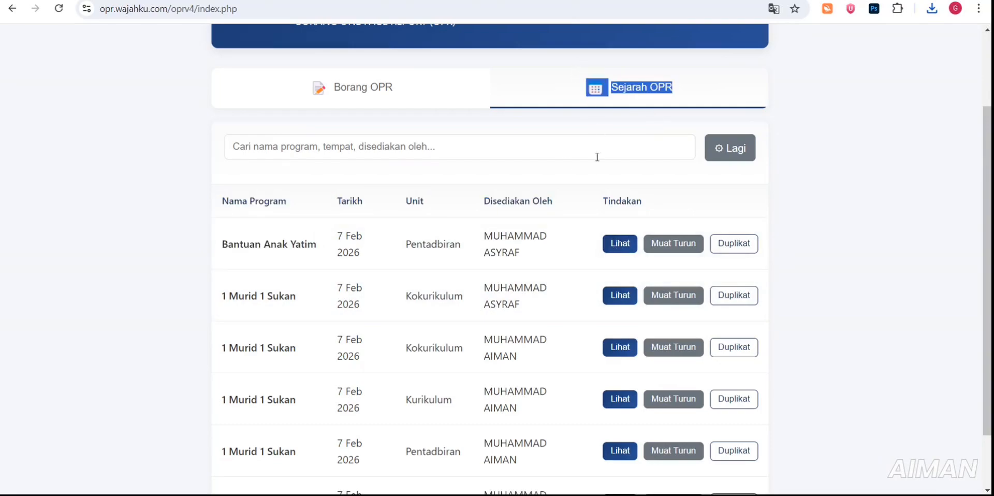
click(398, 1)
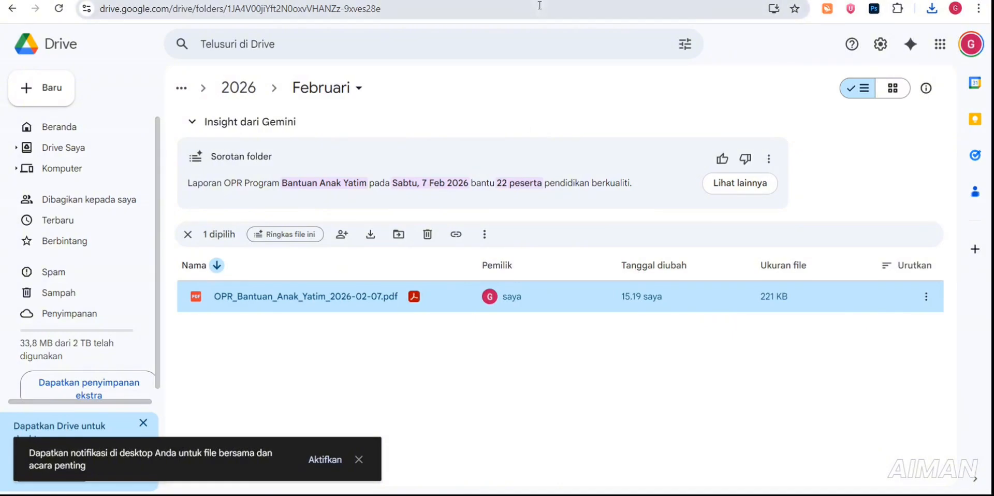
click(477, 1)
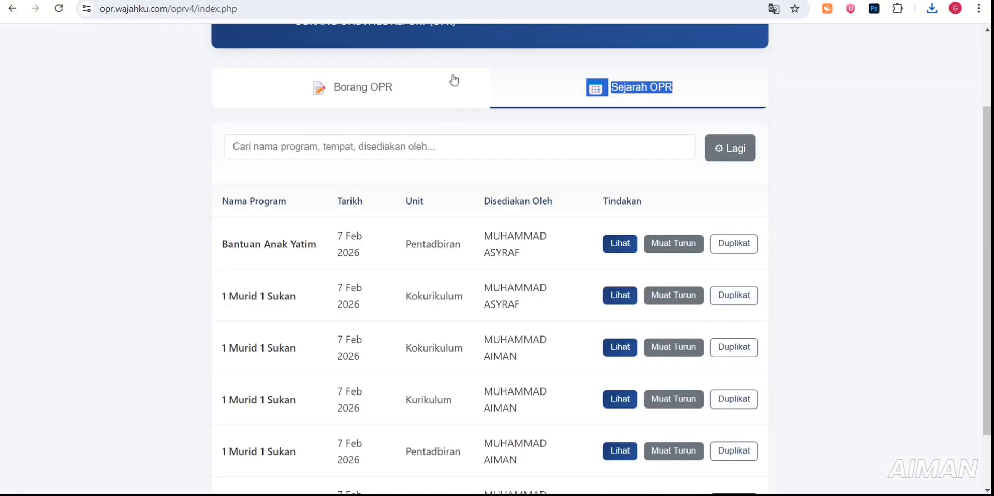
Step: Check the automatic Google Drive upload setting in the admin panel, and return to the blank Borang OPR form
click(398, 90)
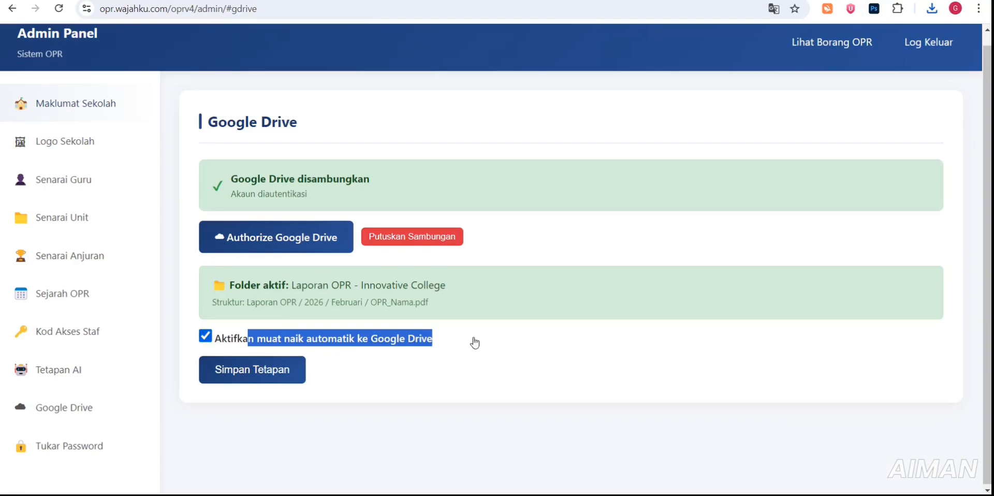
click(422, 345)
click(450, 342)
drag(449, 343, 228, 328)
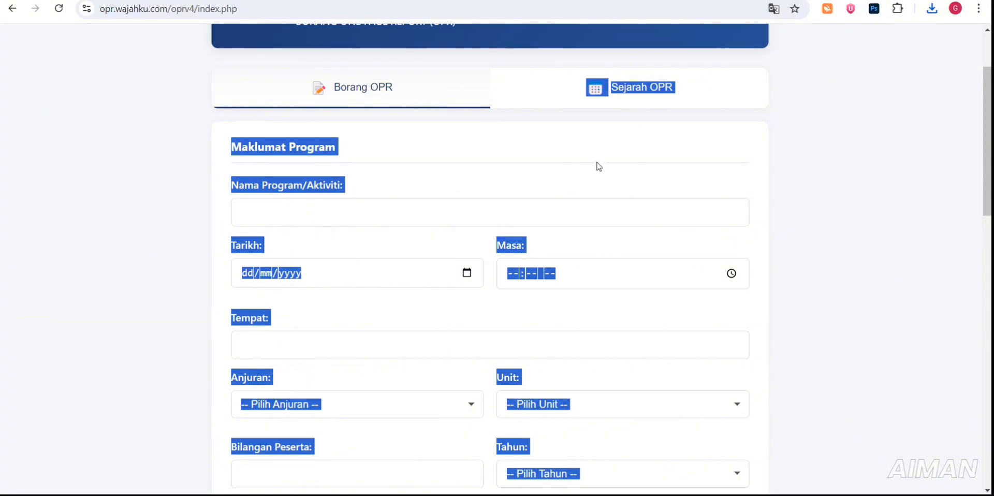
click(714, 97)
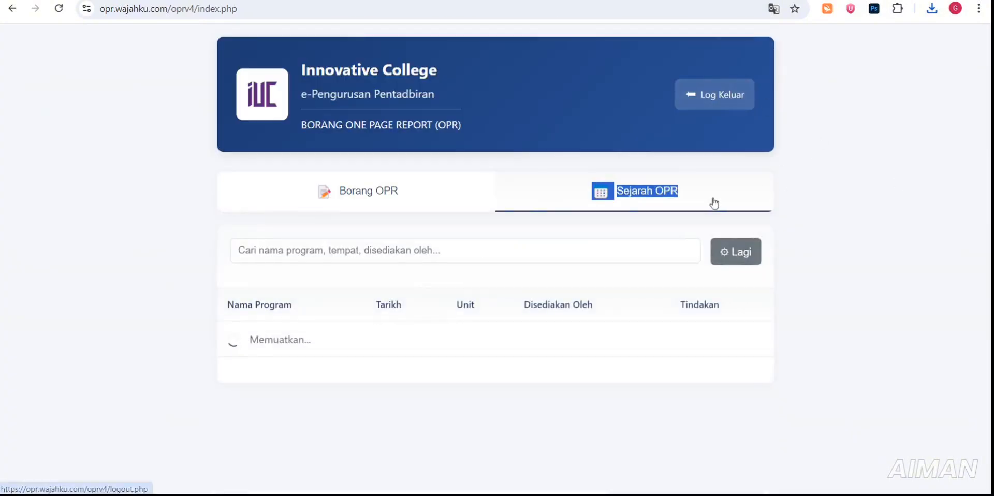
click(449, 196)
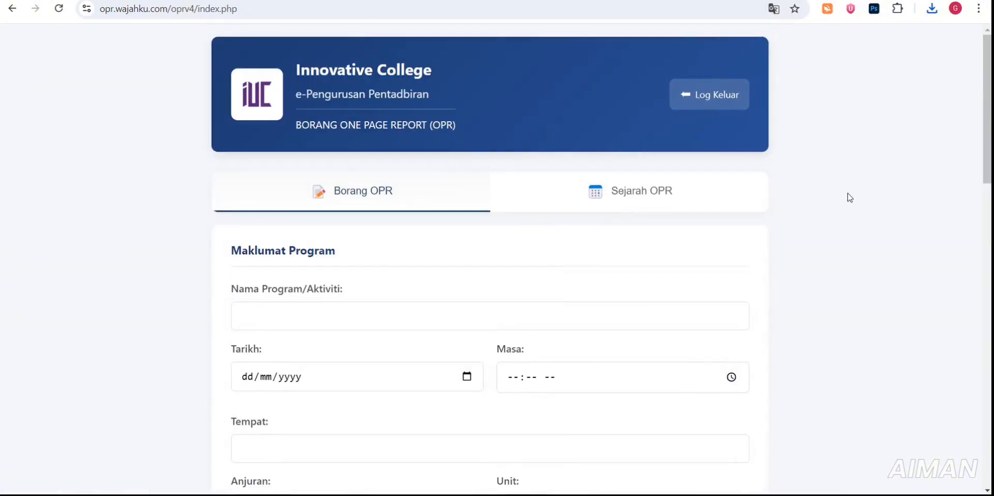